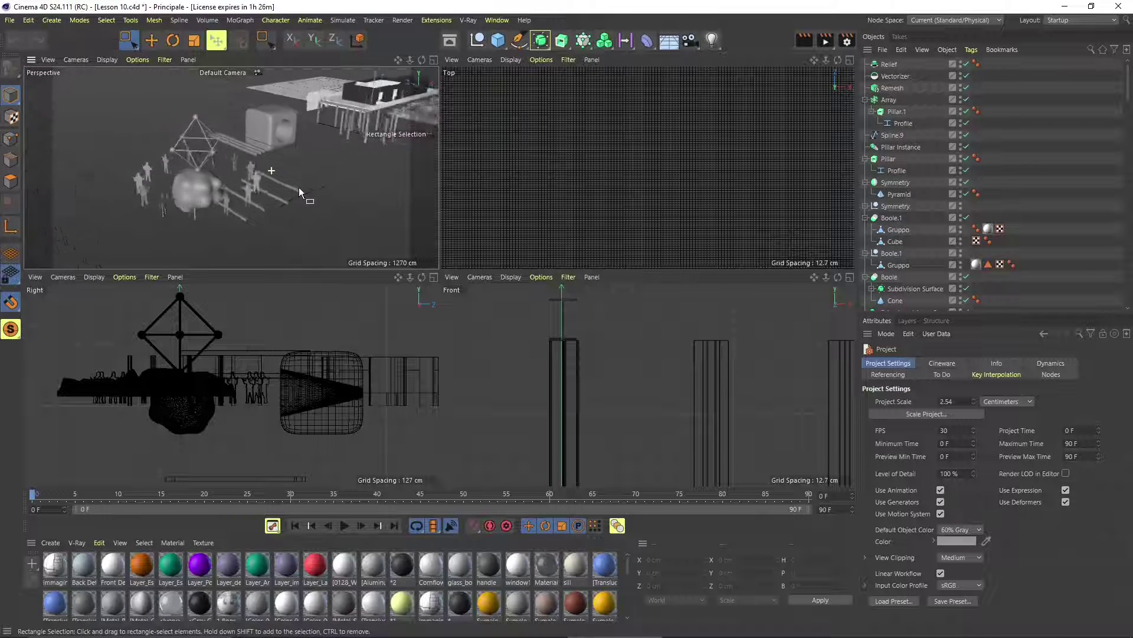
Step: Maximize the Perspective view and orbit around the building, terrain and figures
alt+drag(159, 204, 190, 187)
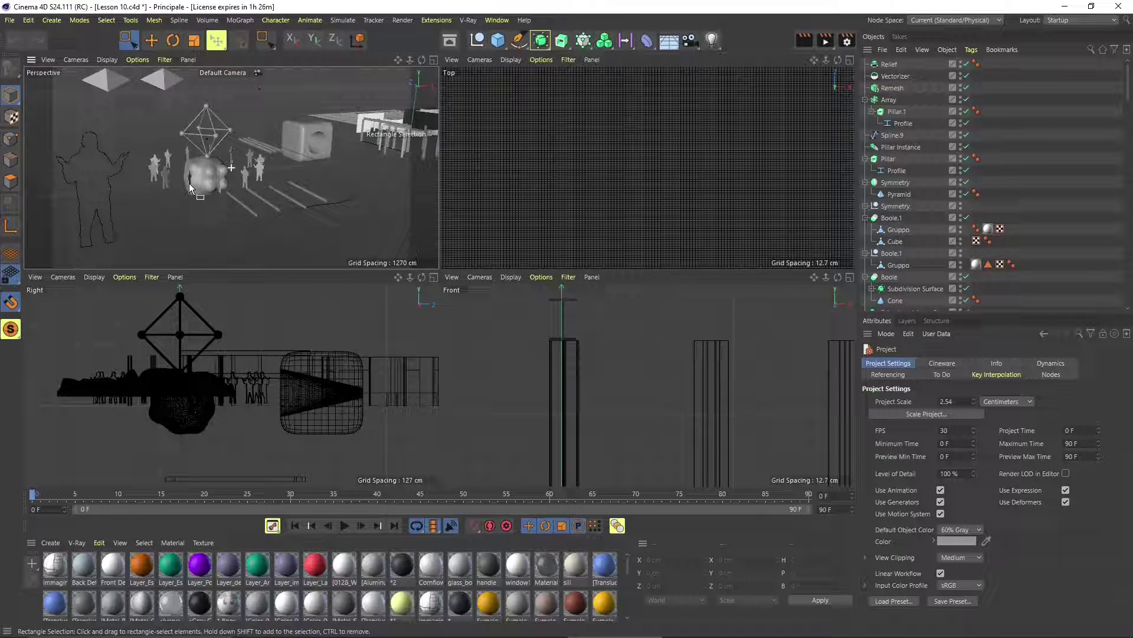
alt+right_drag(190, 187, 222, 189)
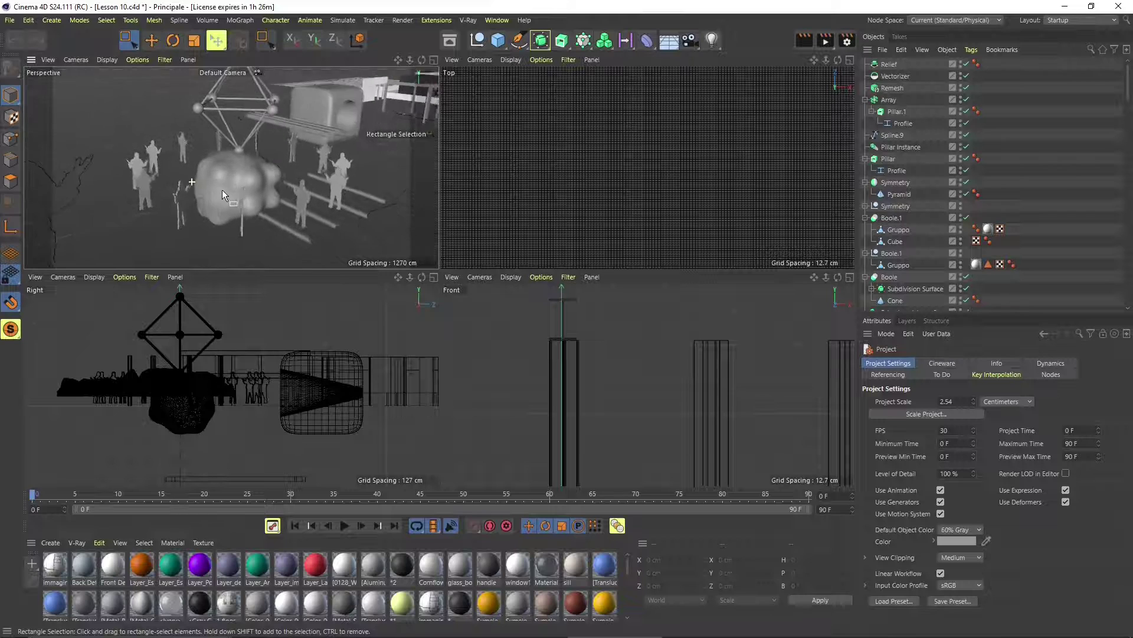
alt+drag(221, 190, 520, 279)
middle_click(257, 197)
alt+drag(455, 346, 457, 321)
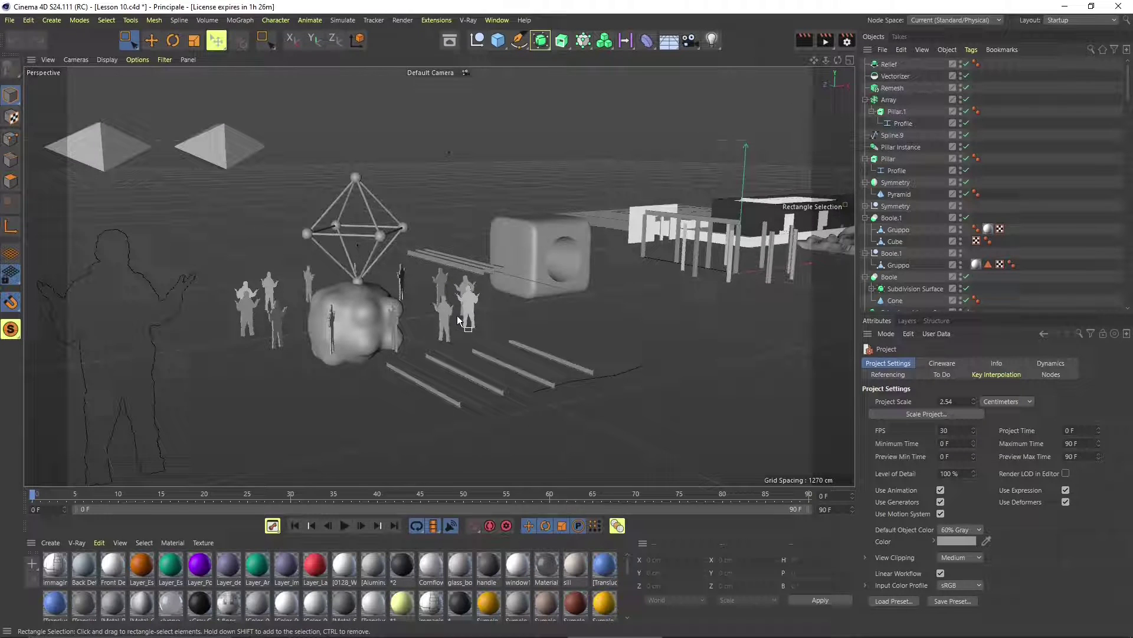
click(453, 321)
alt+drag(563, 317, 435, 362)
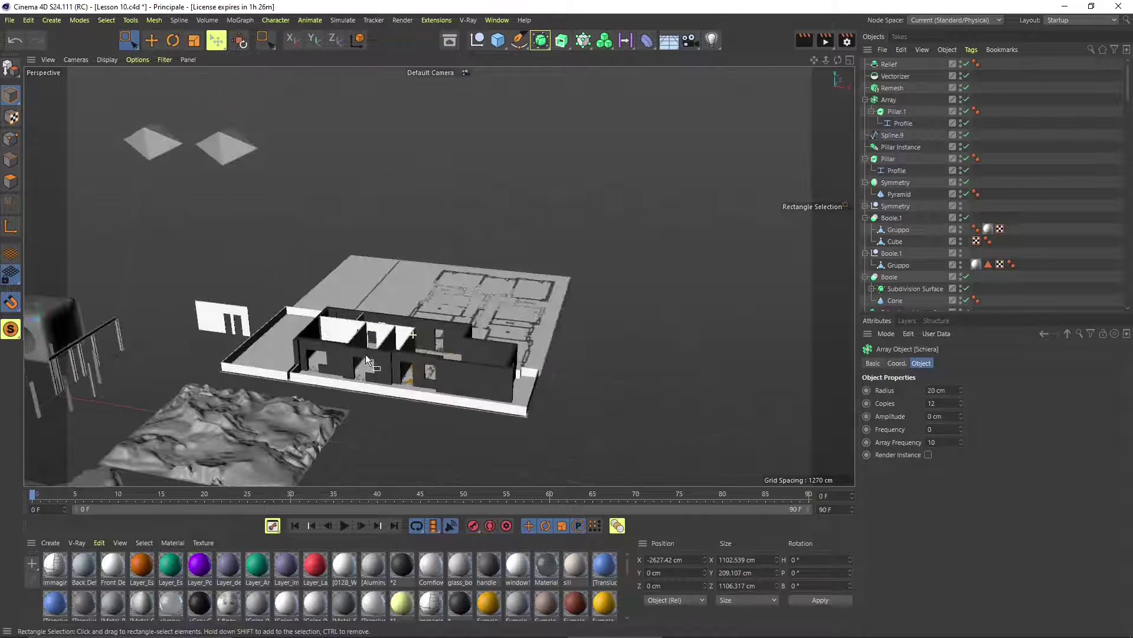
Step: Orbit toward the terrains and select the Rilievo and lower Relief terrain objects
click(436, 361)
alt+drag(364, 387, 385, 374)
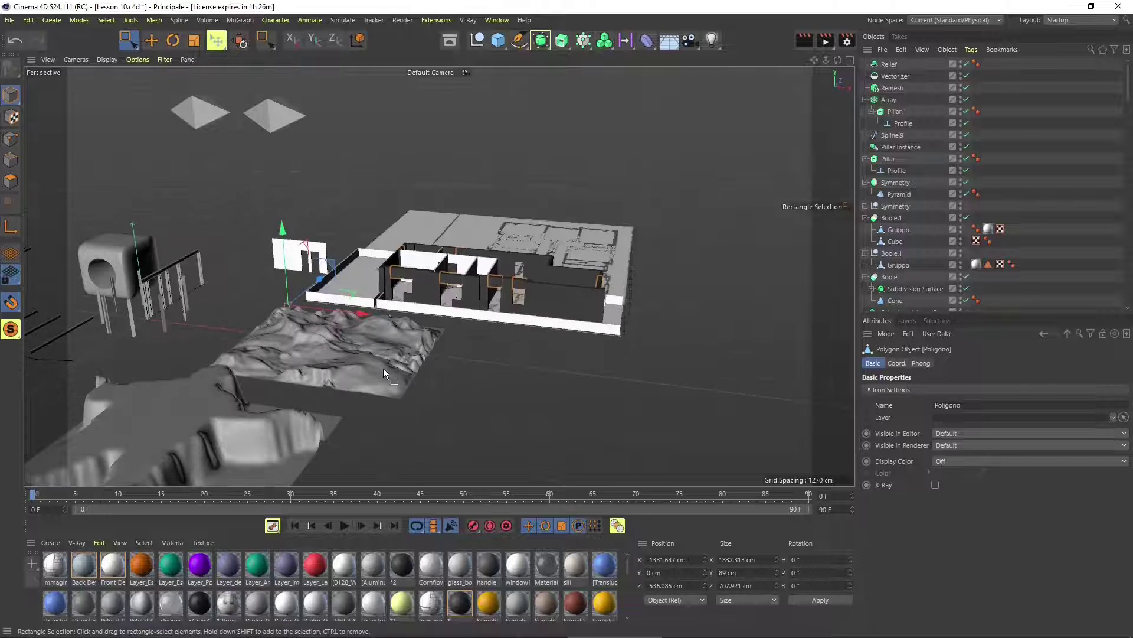
click(386, 341)
alt+drag(284, 380, 568, 232)
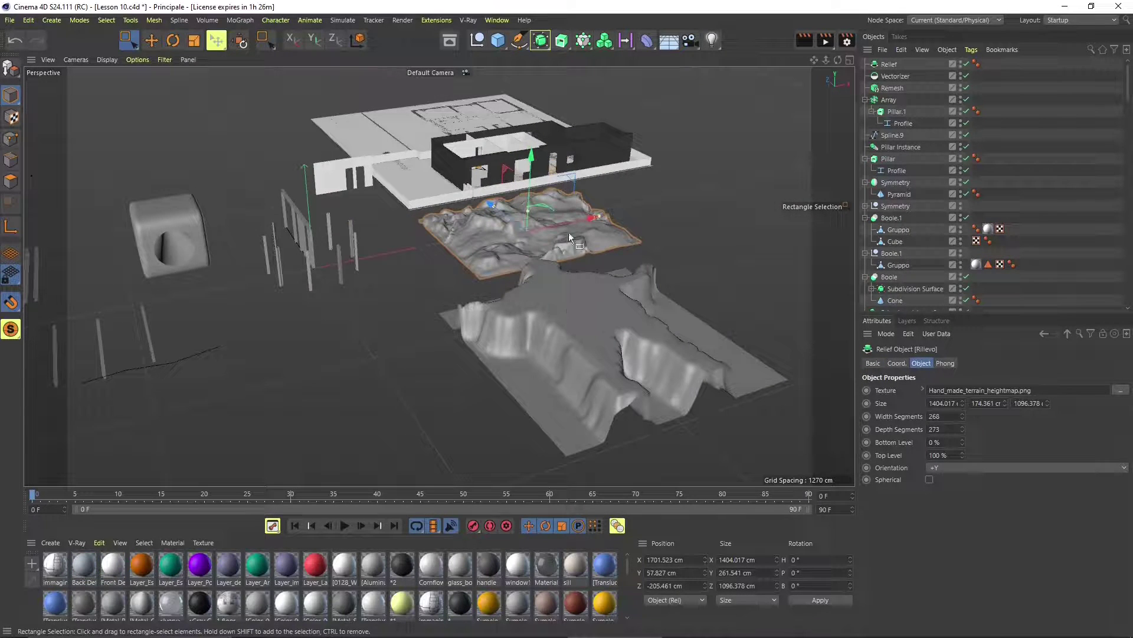
click(575, 296)
scroll(898, 239, down, 10)
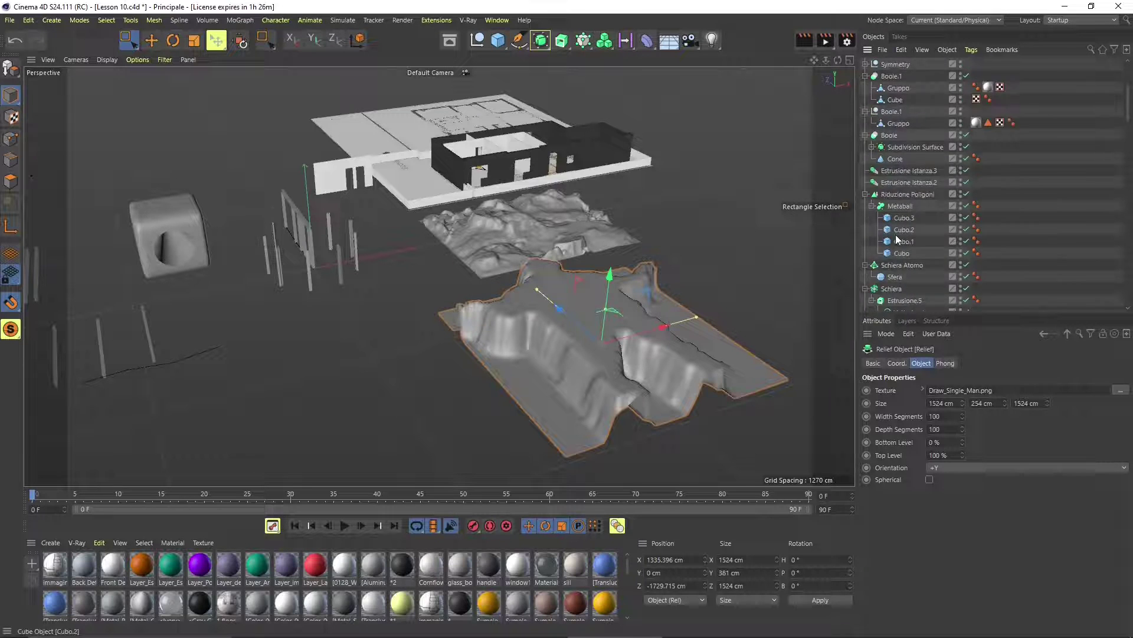
scroll(898, 239, up, 10)
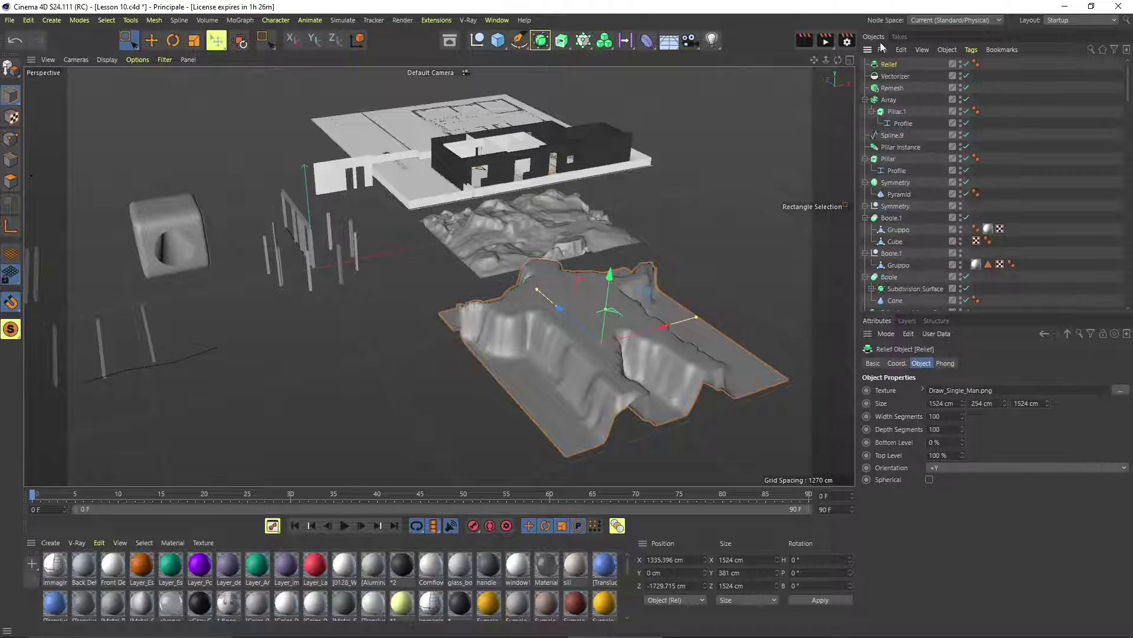
Step: Scale the Rilievo terrain to about 1446 cm in X and 1160.81 cm in Z
click(531, 214)
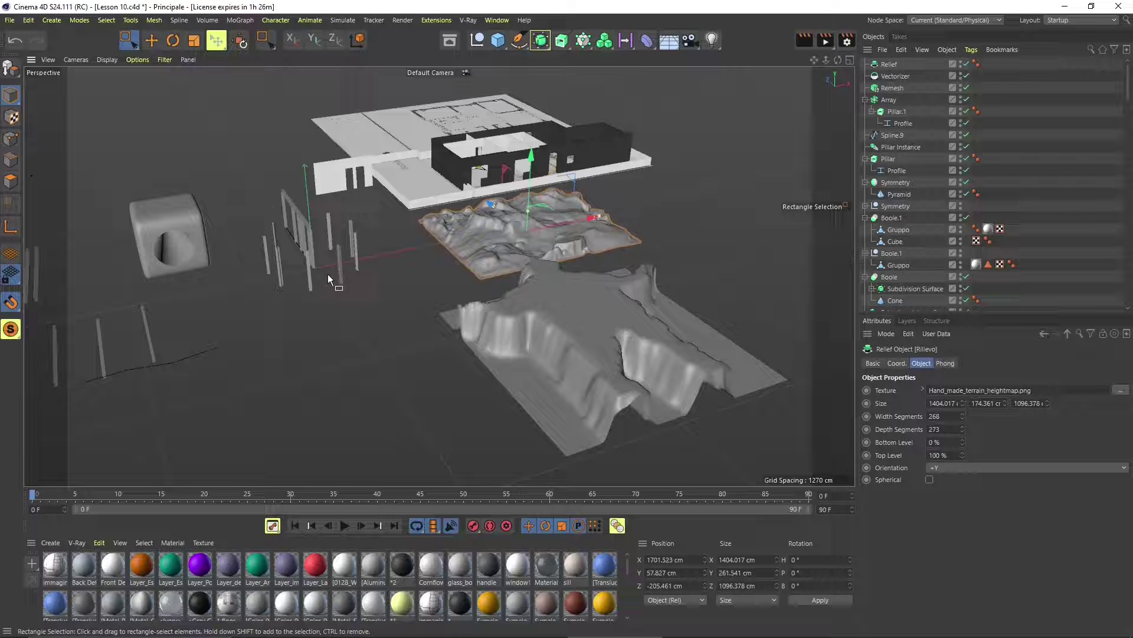
alt+drag(487, 212, 417, 276)
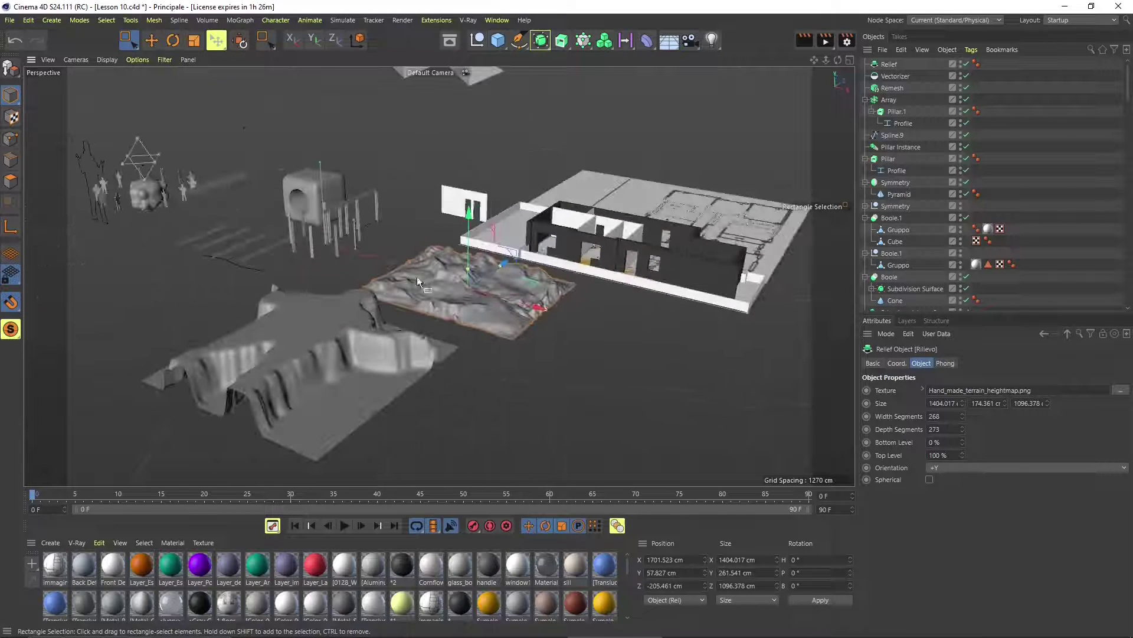
scroll(456, 280, up, 5)
scroll(467, 284, up, 3)
scroll(912, 260, down, 10)
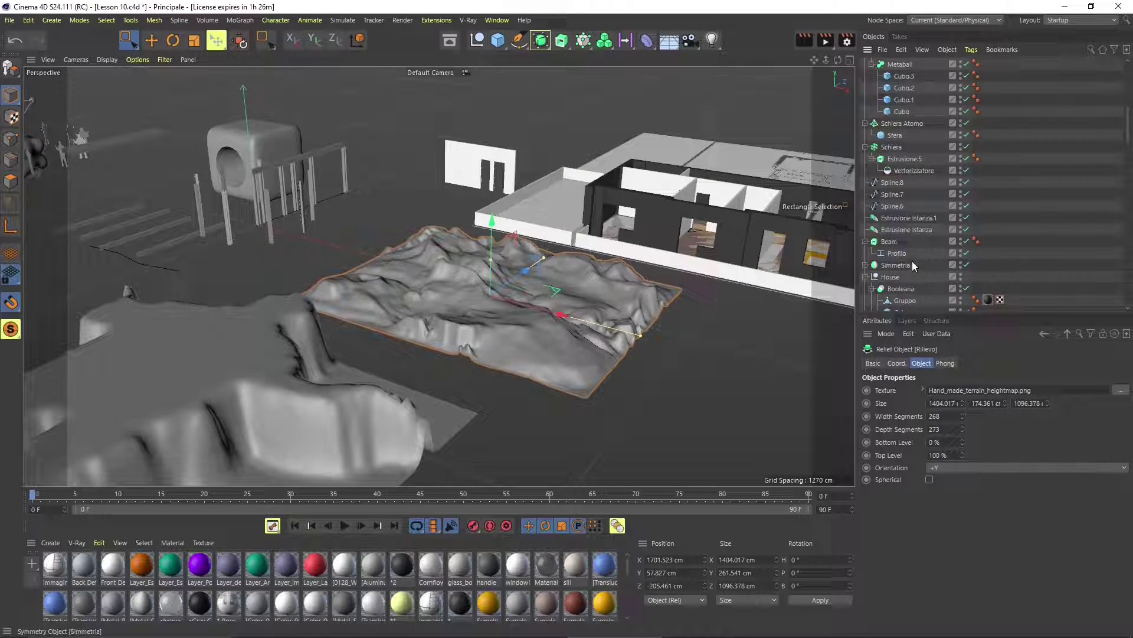
scroll(916, 251, down, 5)
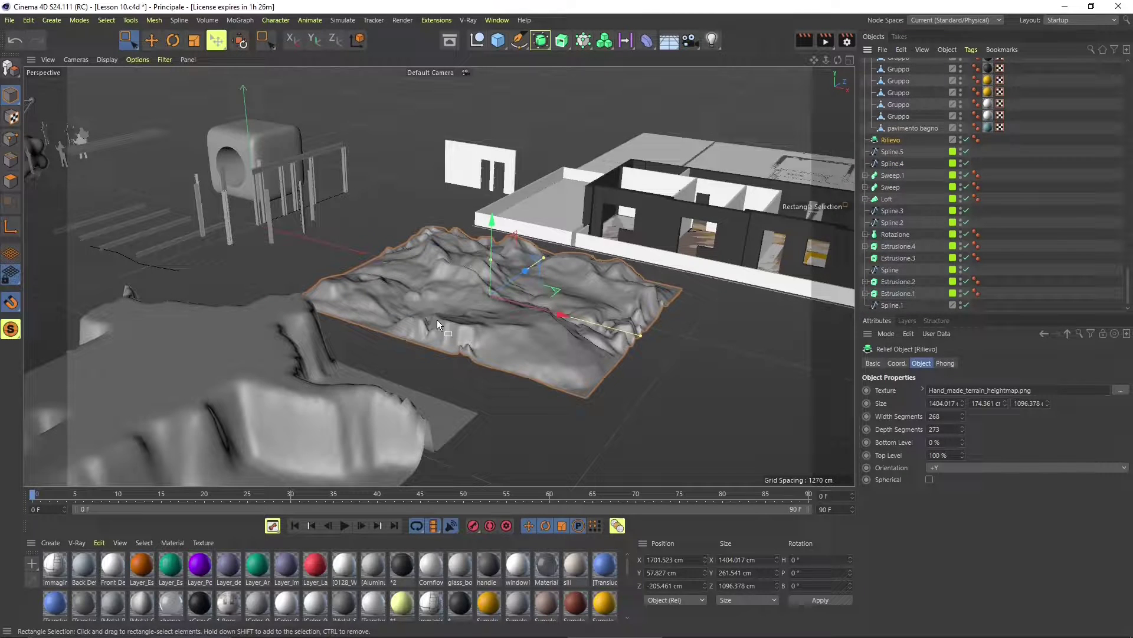
mouse_move(642, 334)
mouse_down()
mouse_move(622, 335)
mouse_move(645, 337)
mouse_up()
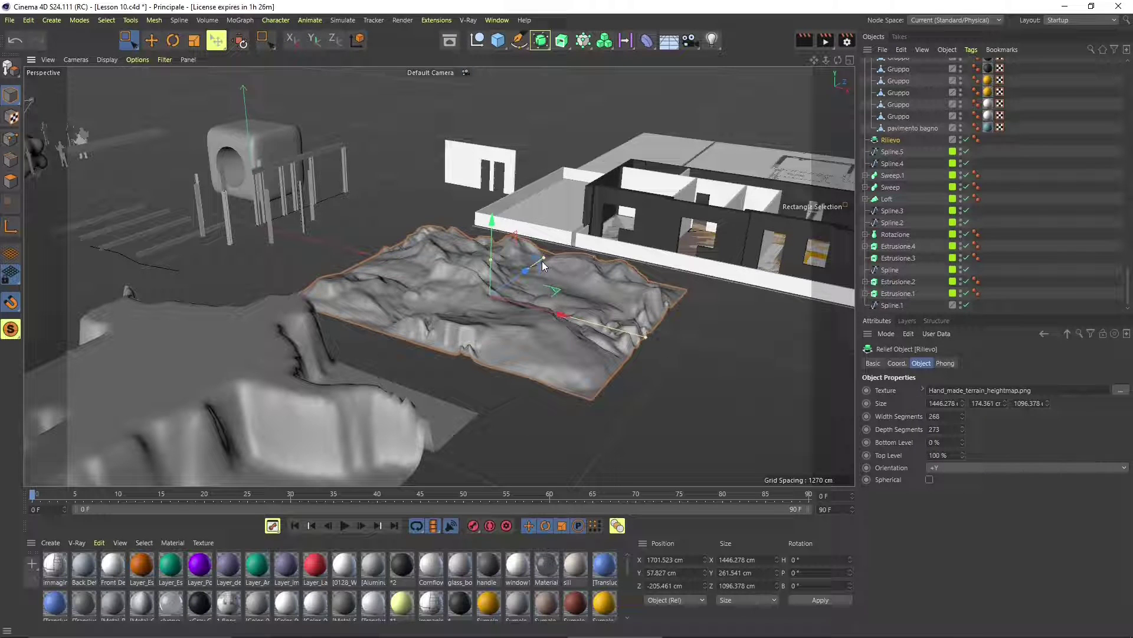
drag(542, 261, 550, 261)
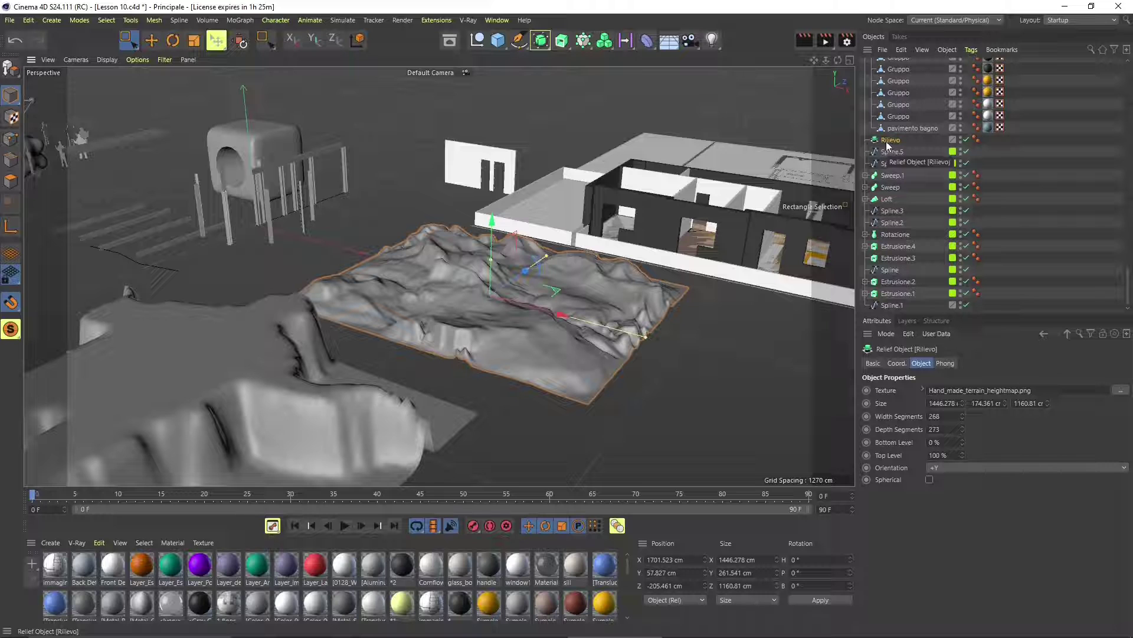
Step: Convert Rilievo into an editable polygon object with Make Editable
right_click(890, 142)
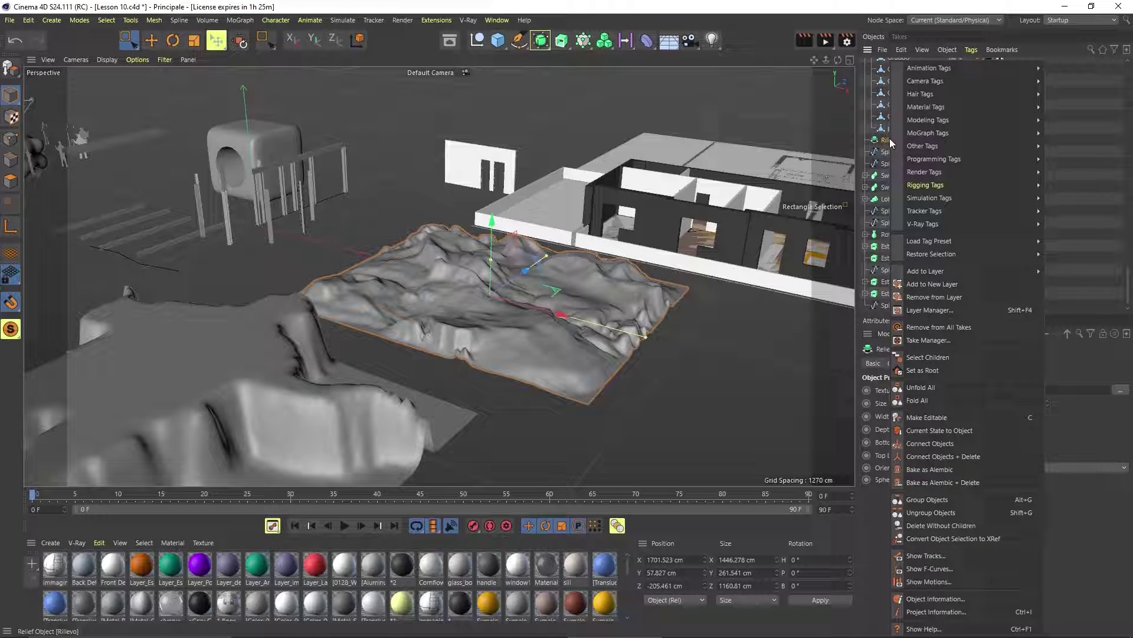
key(Escape)
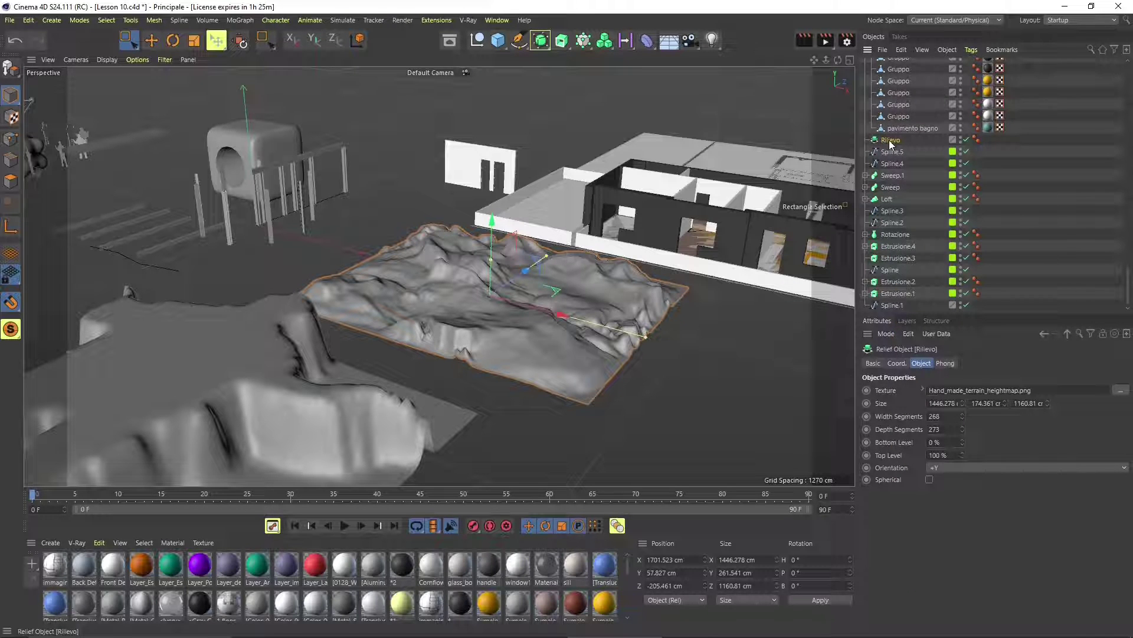
right_click(891, 143)
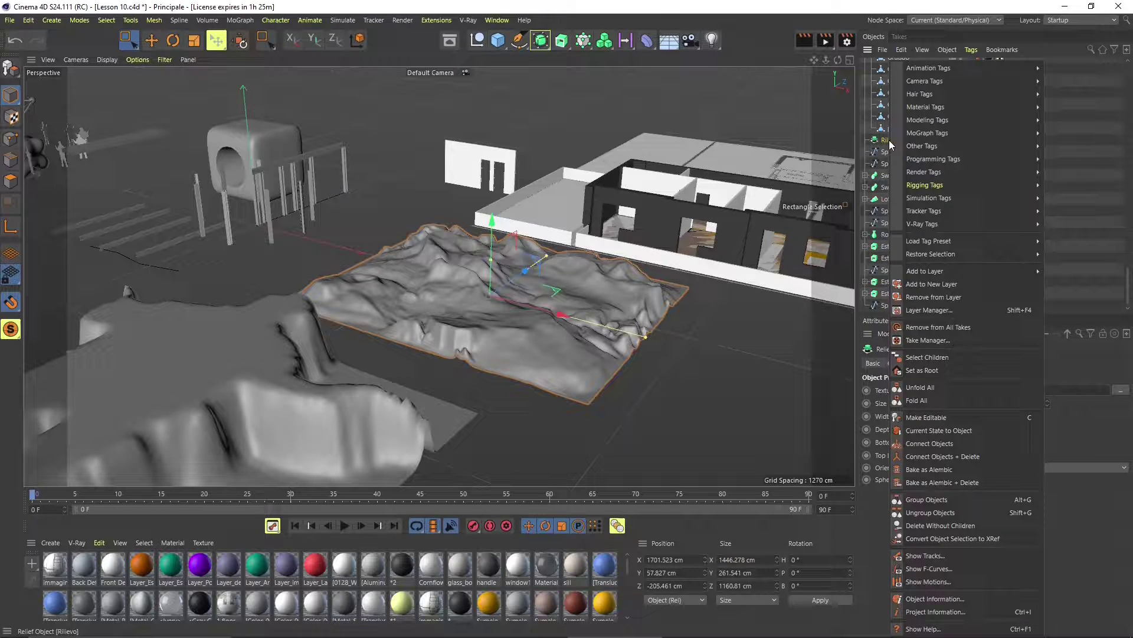
click(920, 417)
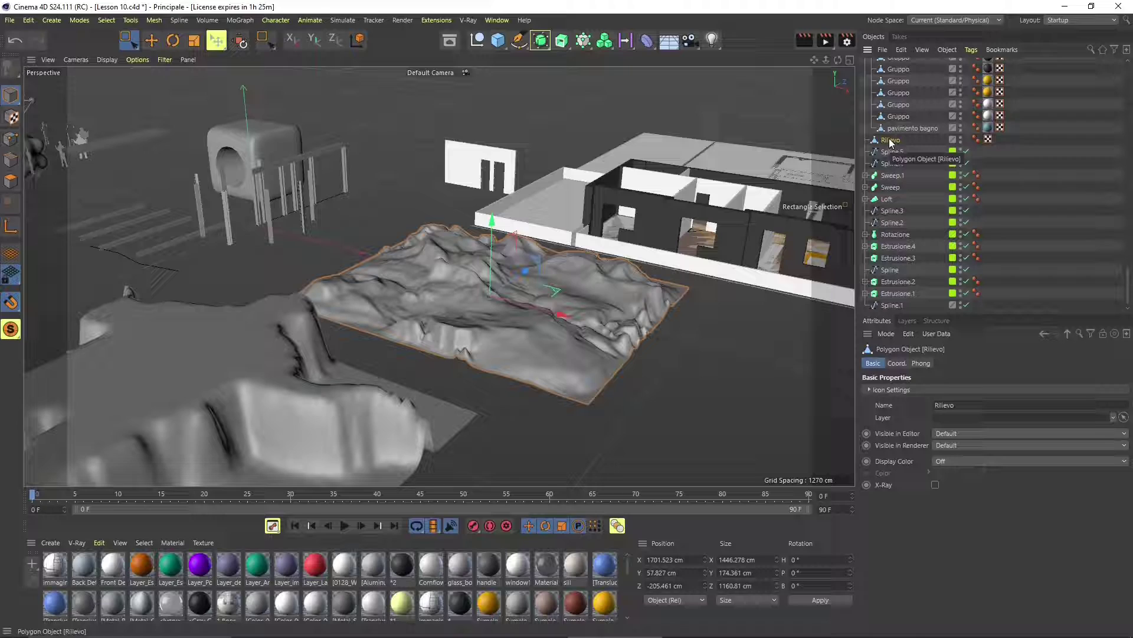
Step: Inspect the converted terrain from a few angles, then deselect it
scroll(458, 313, up, 1)
scroll(481, 306, up, 5)
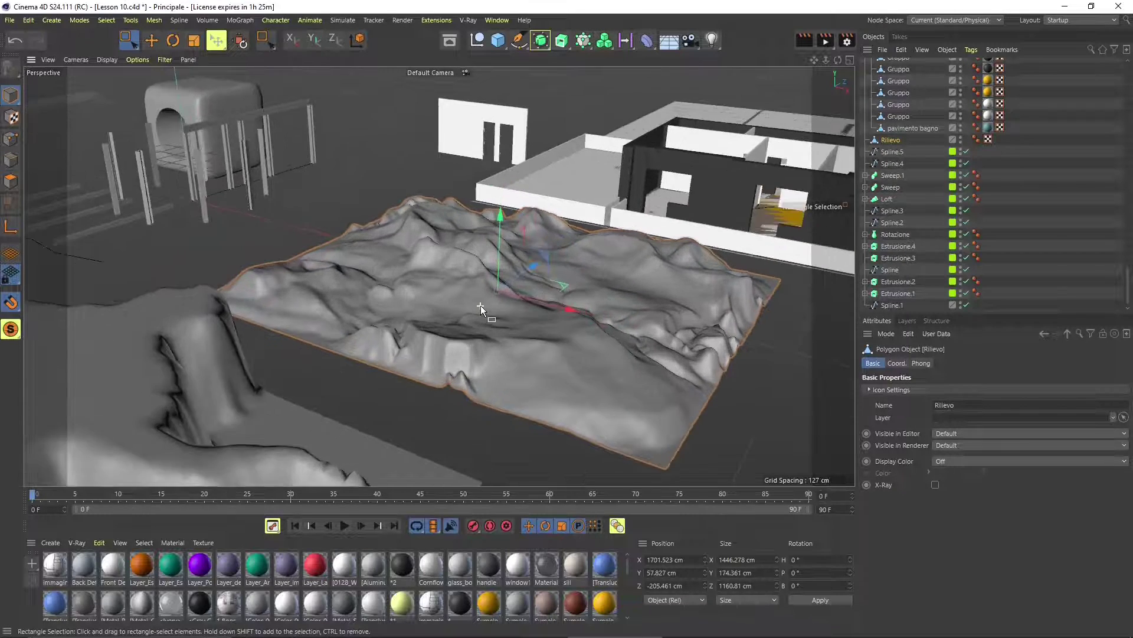
alt+drag(412, 258, 502, 317)
scroll(391, 284, down, 5)
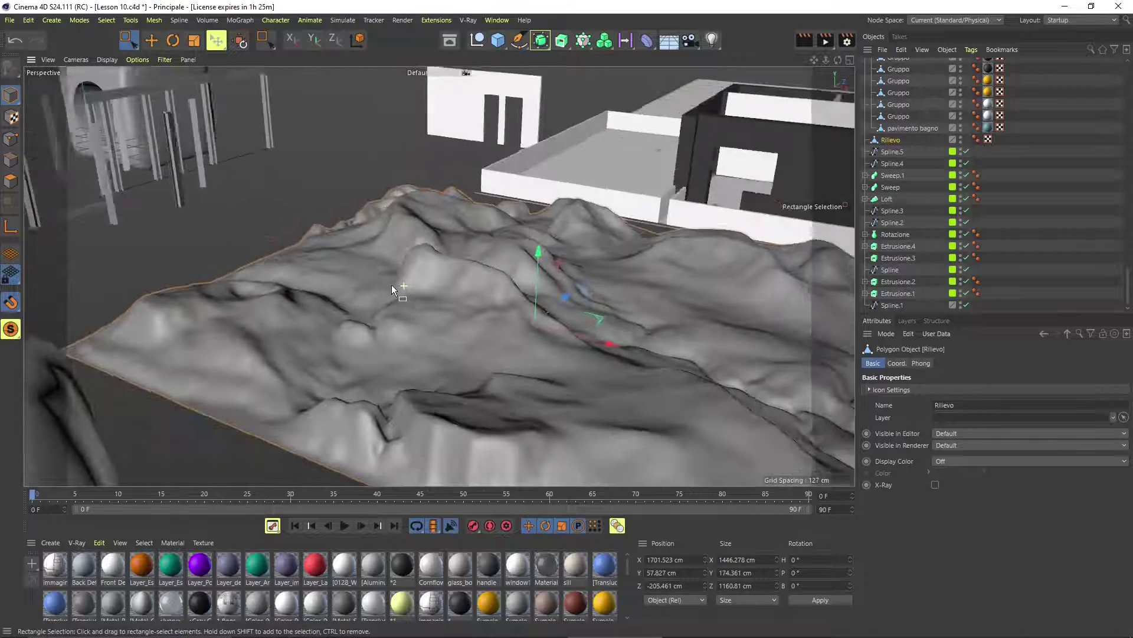
scroll(467, 278, down, 5)
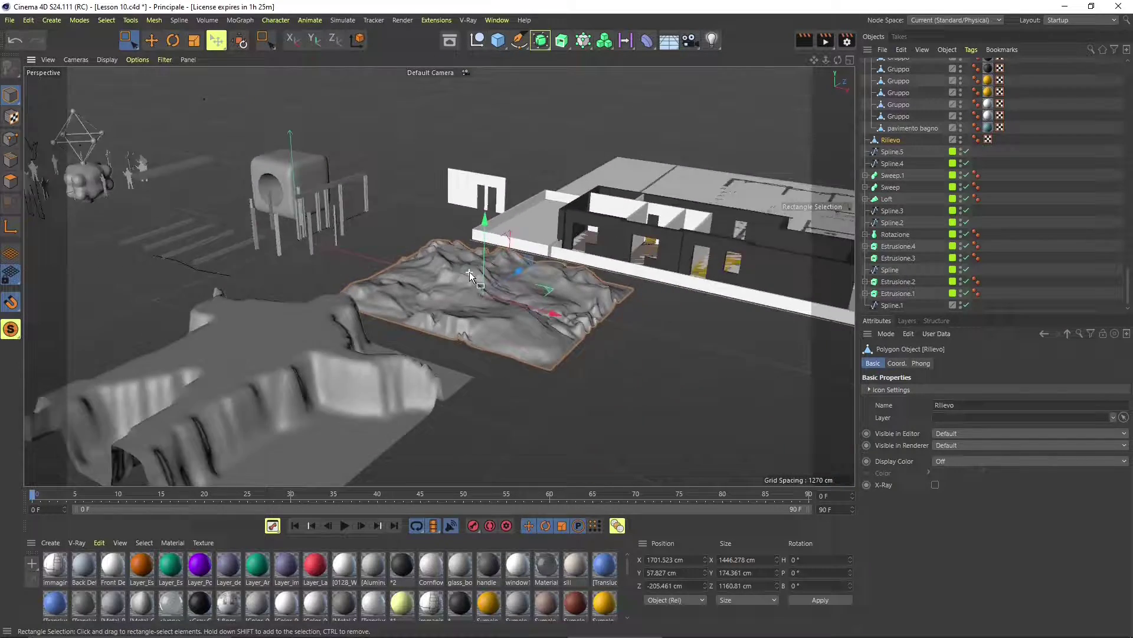
scroll(370, 319, up, 4)
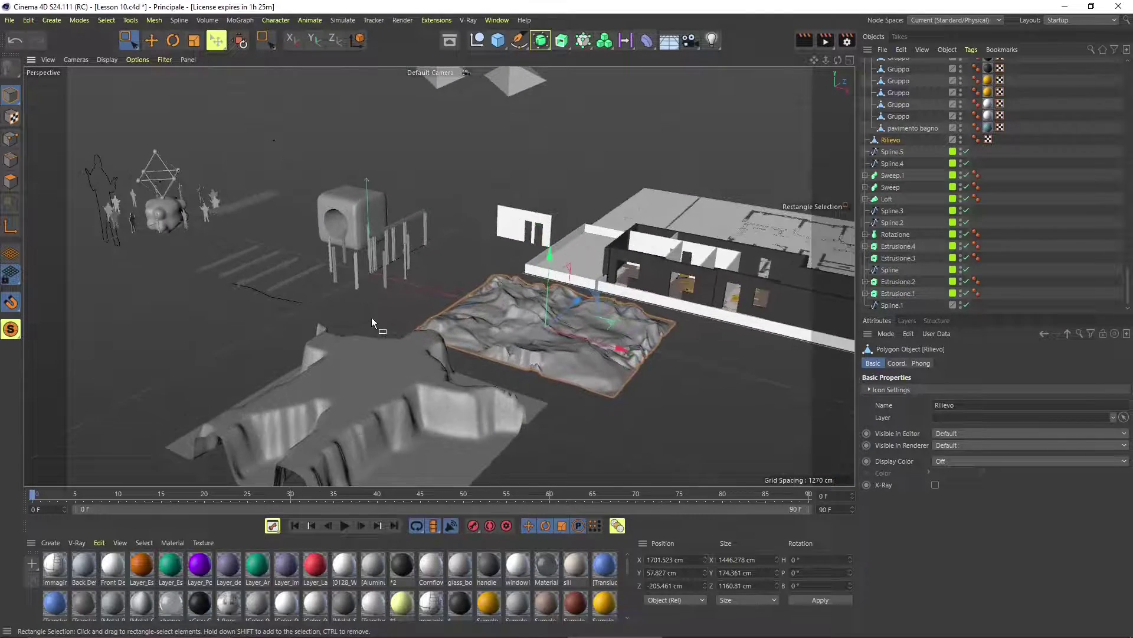
click(366, 171)
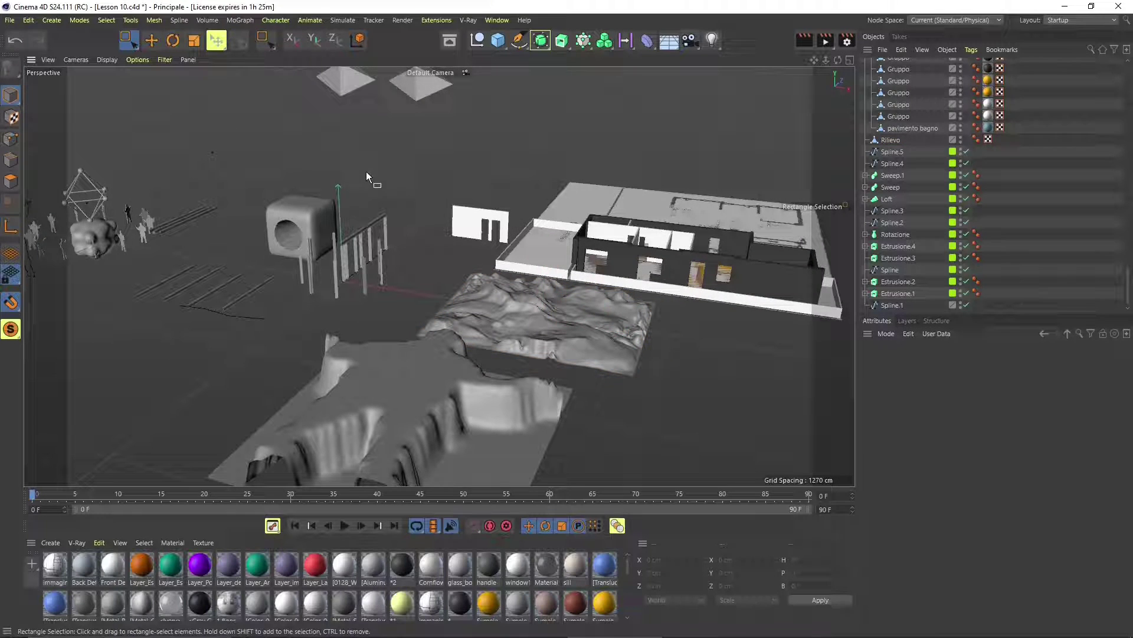
Step: Export the scene as FBX (*.fbx) to bring up the FBX 2020.1 Export Settings
click(15, 22)
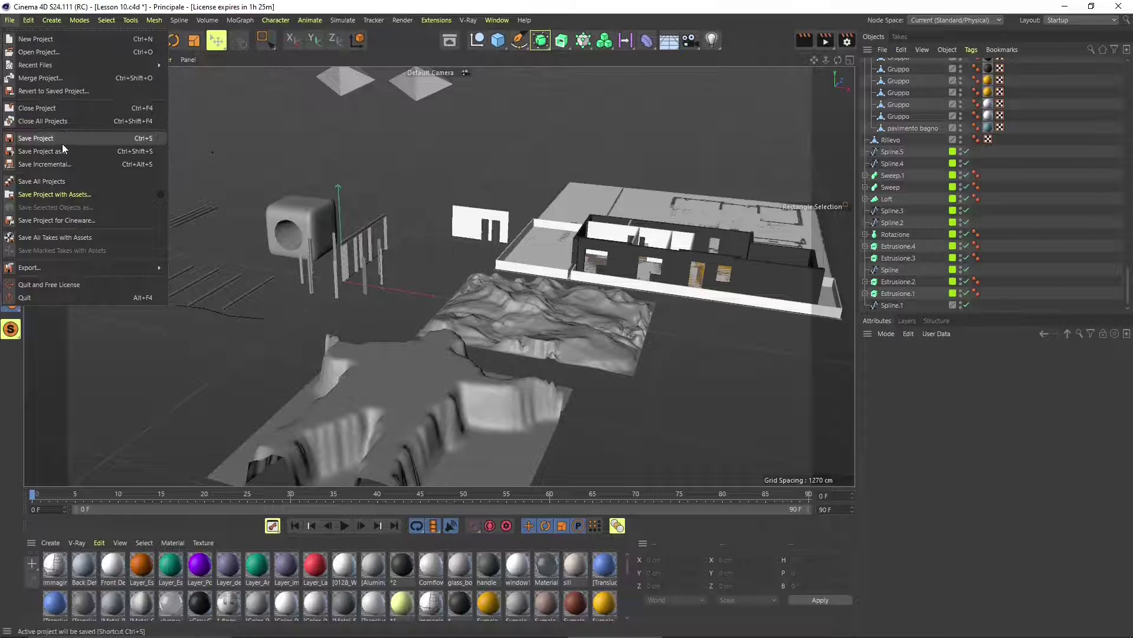
mouse_move(45, 269)
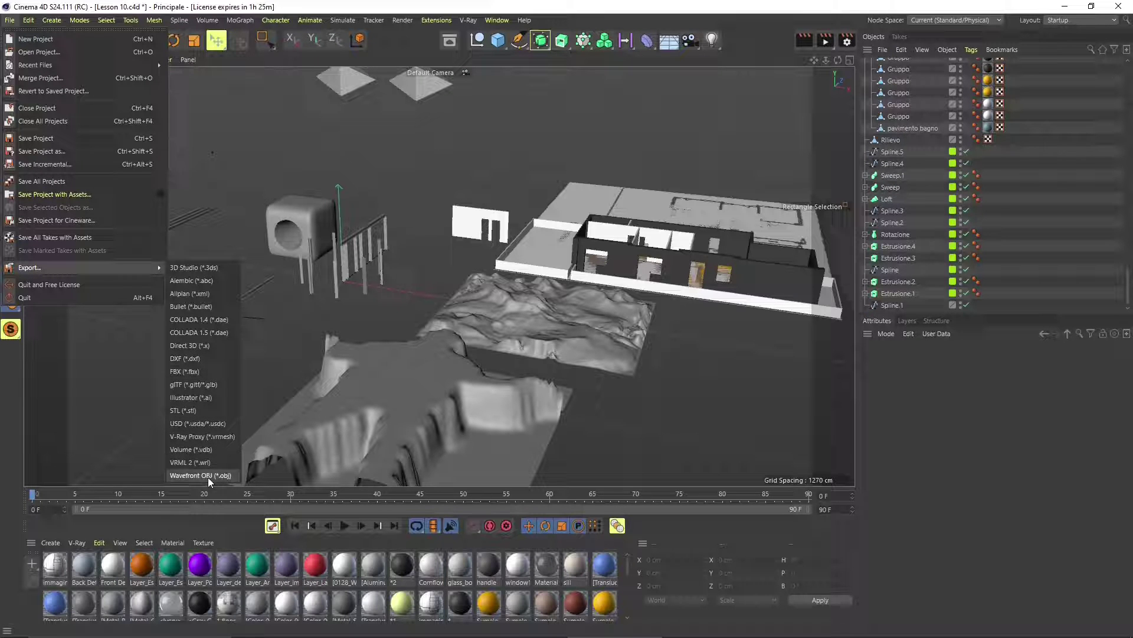
click(214, 372)
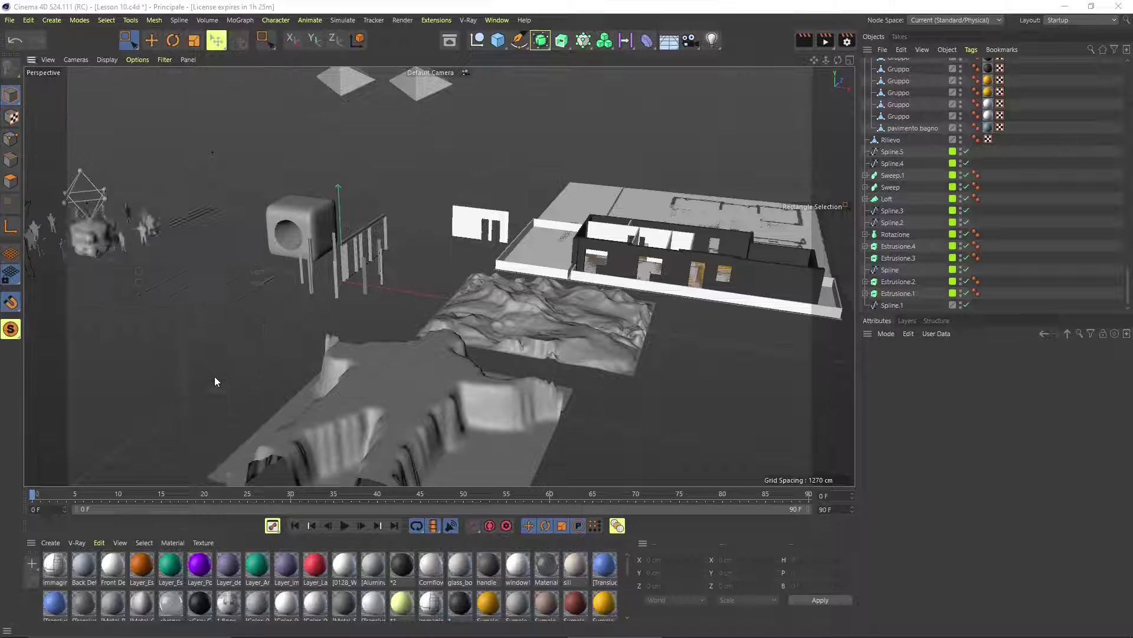
drag(277, 223, 506, 111)
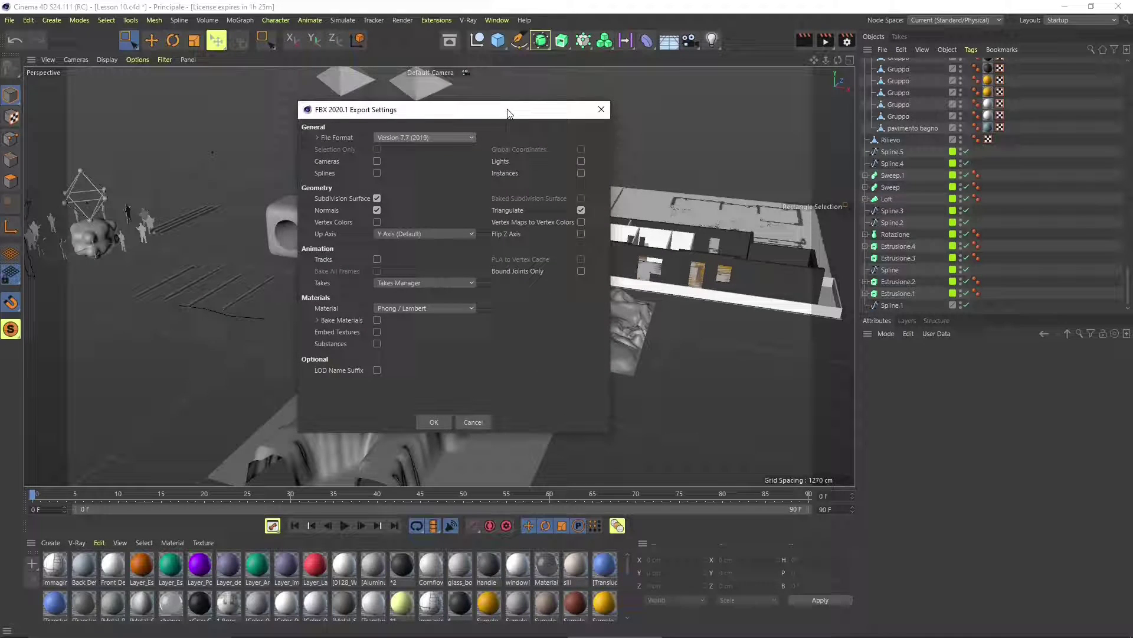
Step: Toggle Subdivision Surface off and back on in the FBX export settings
drag(437, 118, 440, 127)
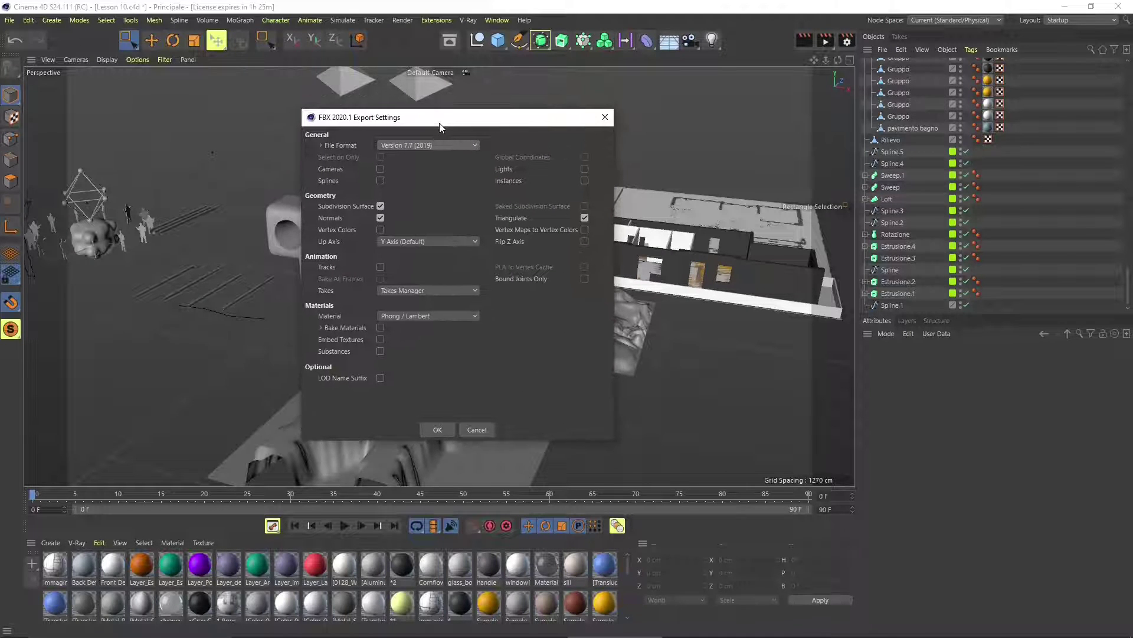
click(381, 206)
click(381, 206)
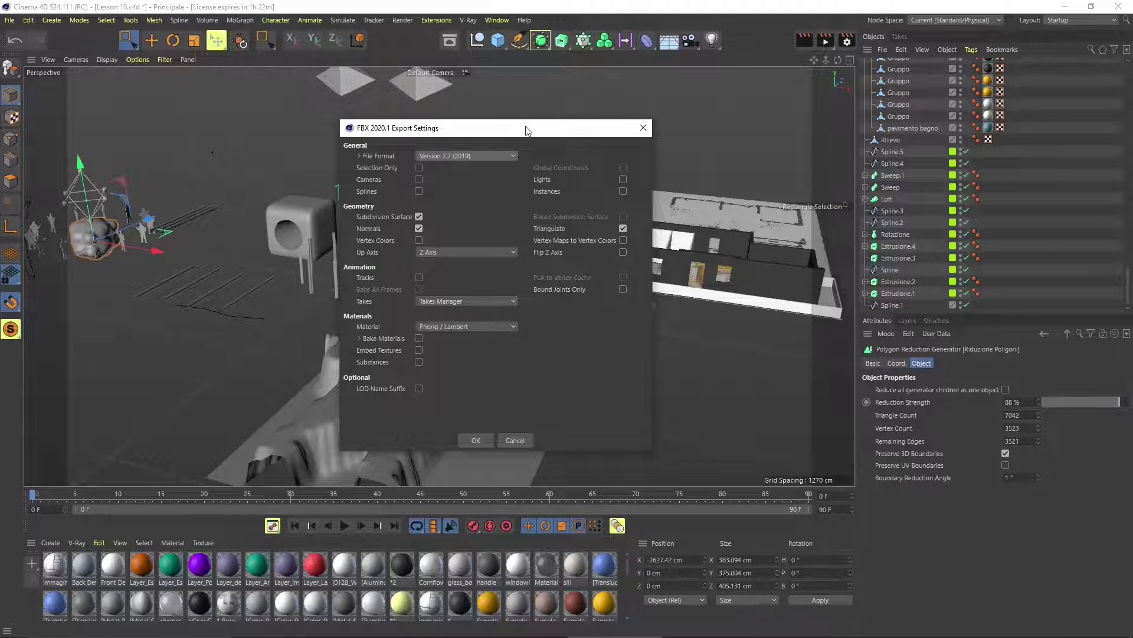
Step: Enable Cameras, Splines, Bake Materials and Embed Textures in the FBX export settings
drag(525, 128, 506, 111)
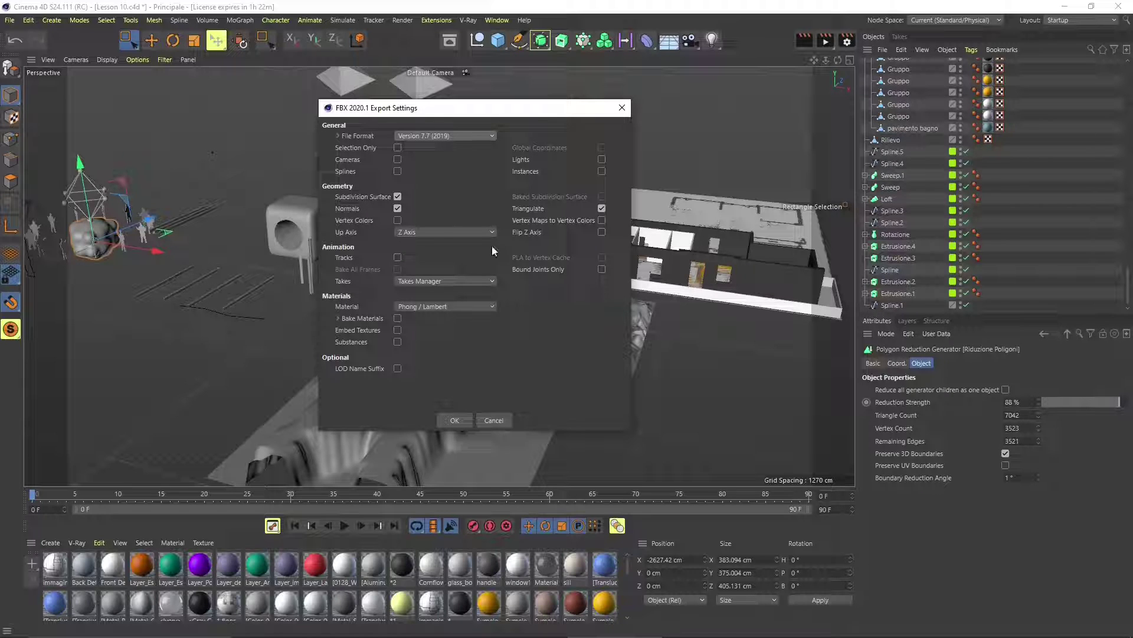
drag(571, 110, 510, 115)
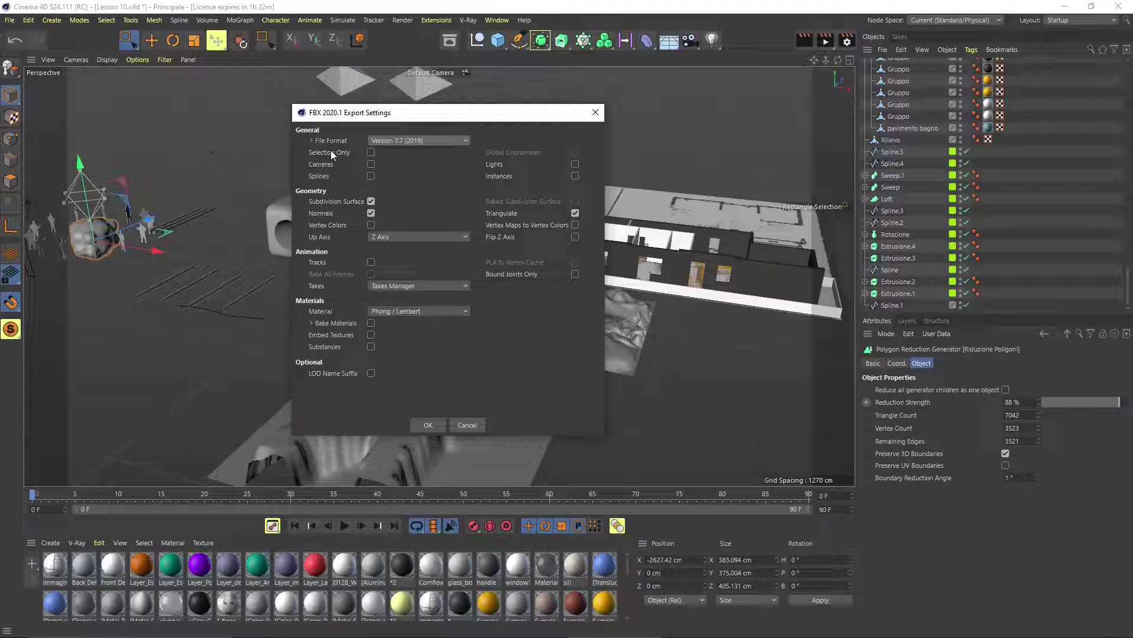
click(371, 164)
click(371, 175)
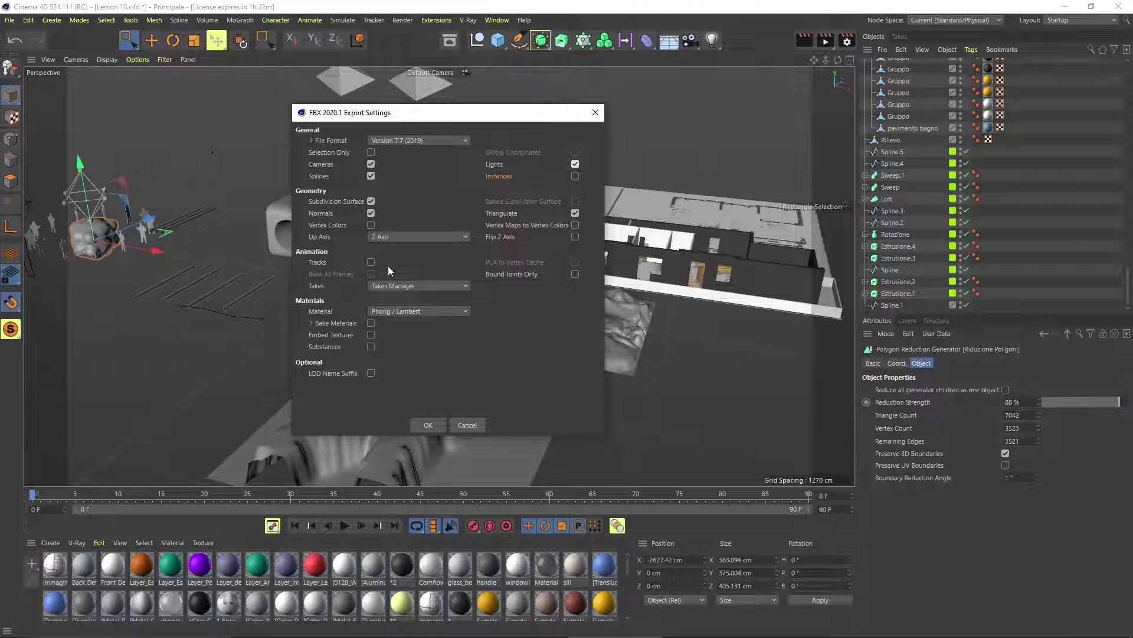
click(371, 323)
click(371, 335)
drag(354, 112, 421, 101)
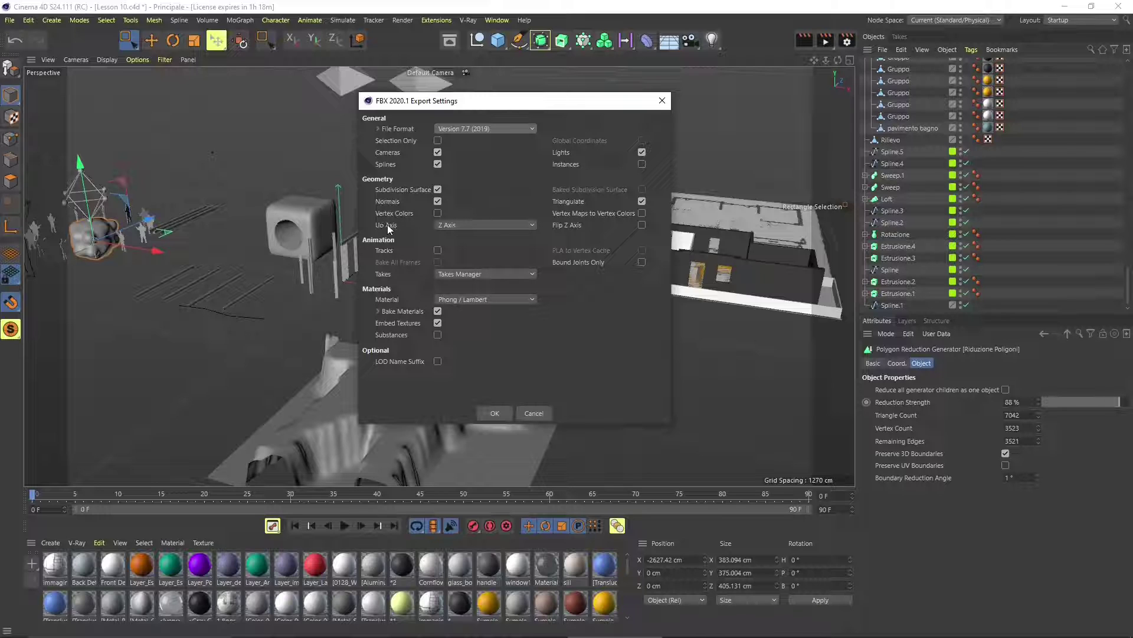
drag(481, 110, 576, 117)
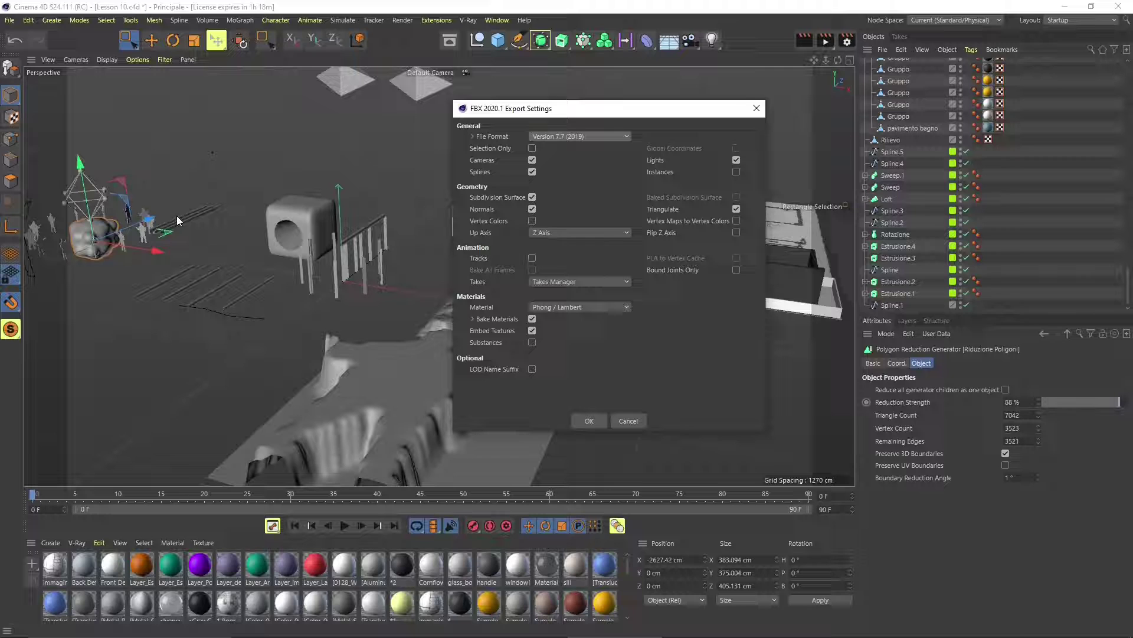
Step: Set Up Axis back to Y Axis (Default) and accept the export settings
click(555, 234)
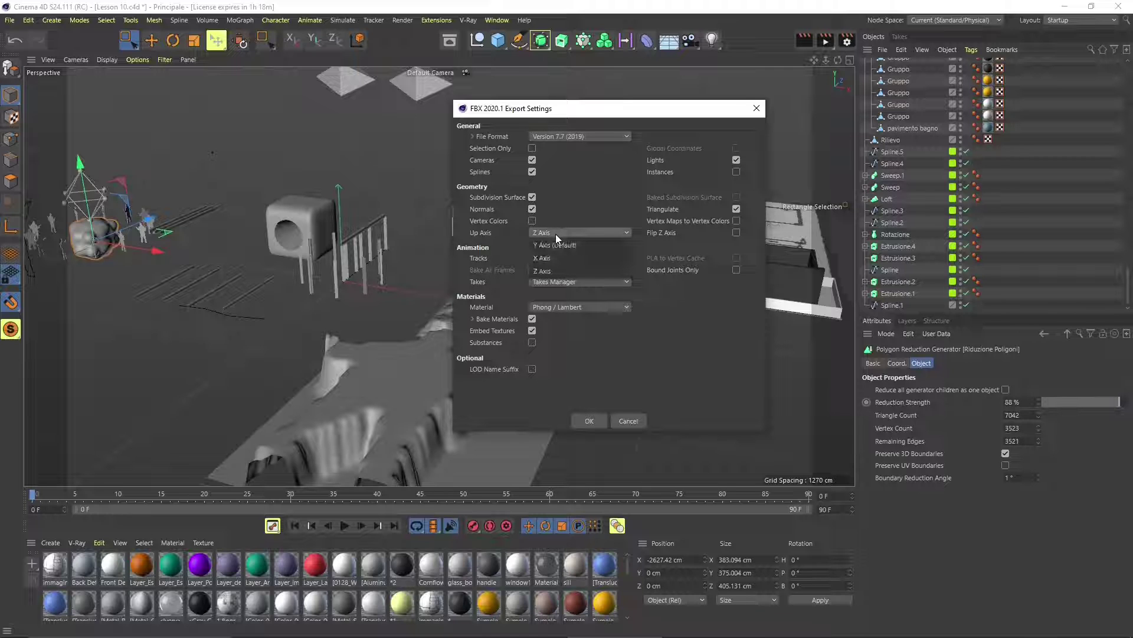
click(549, 244)
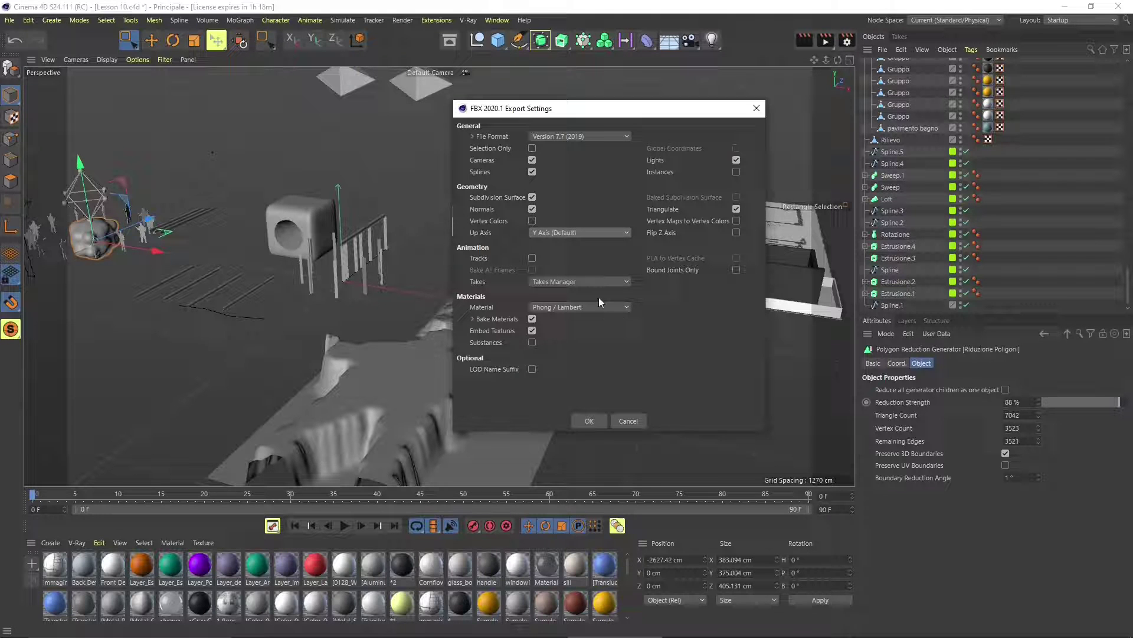
click(590, 420)
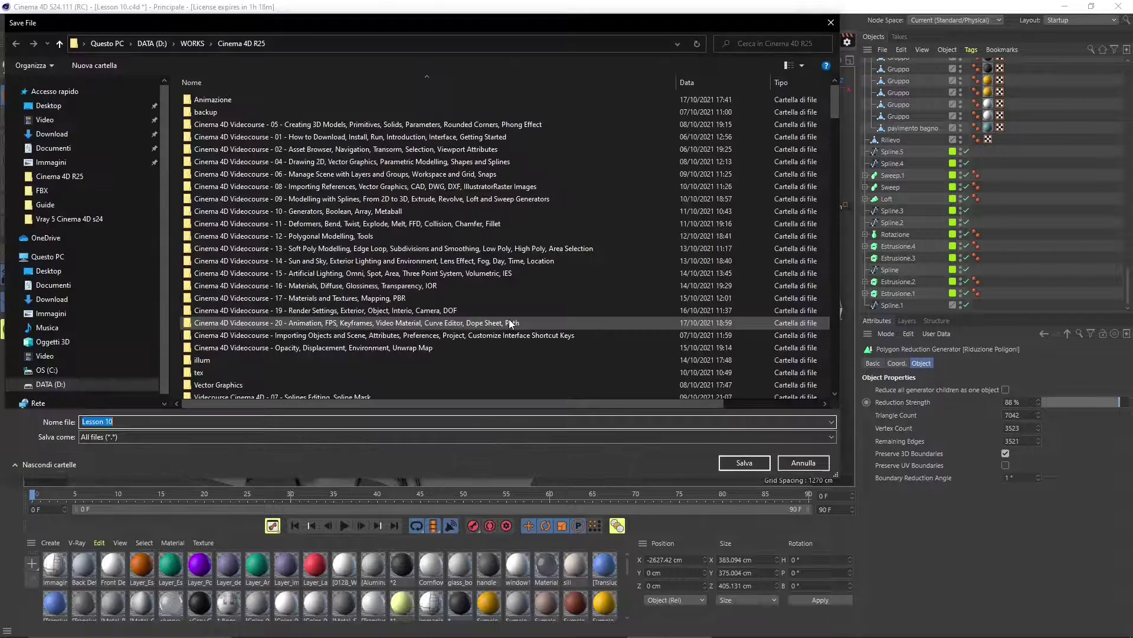
Step: Save the export as Cinema4D generators.fbx in the FBX folder, replacing the existing file
click(68, 194)
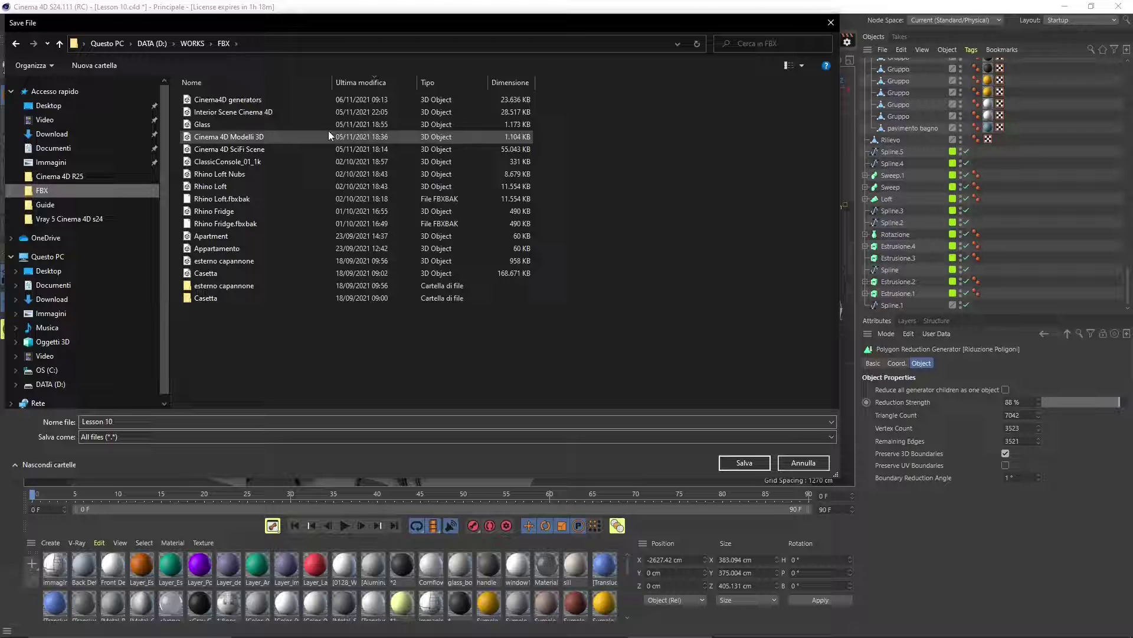
click(296, 98)
click(744, 462)
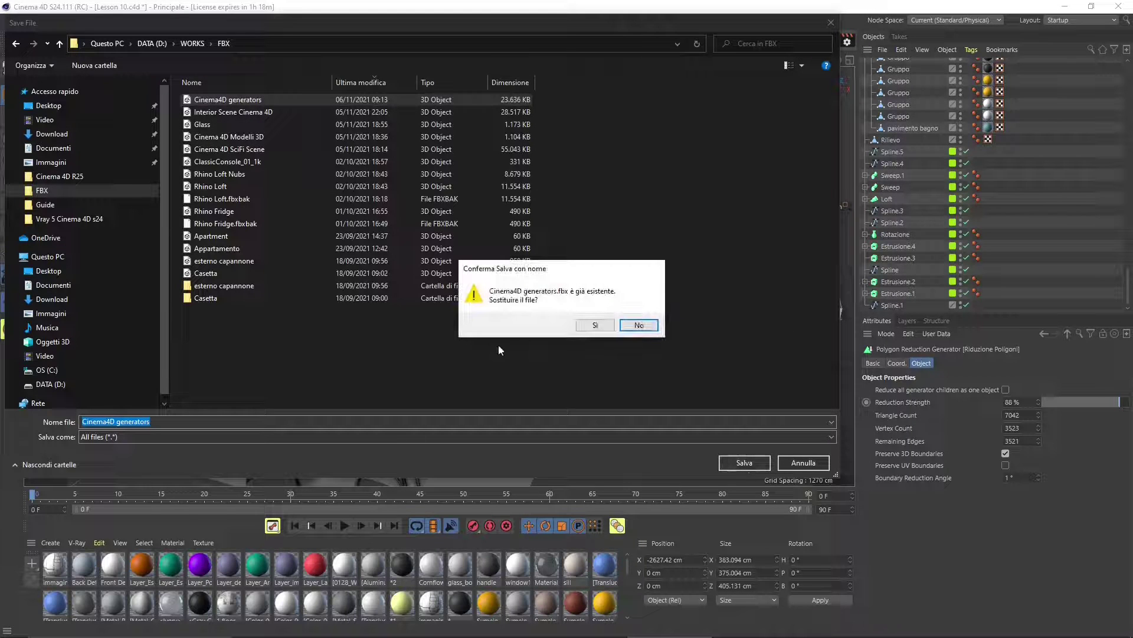
click(595, 324)
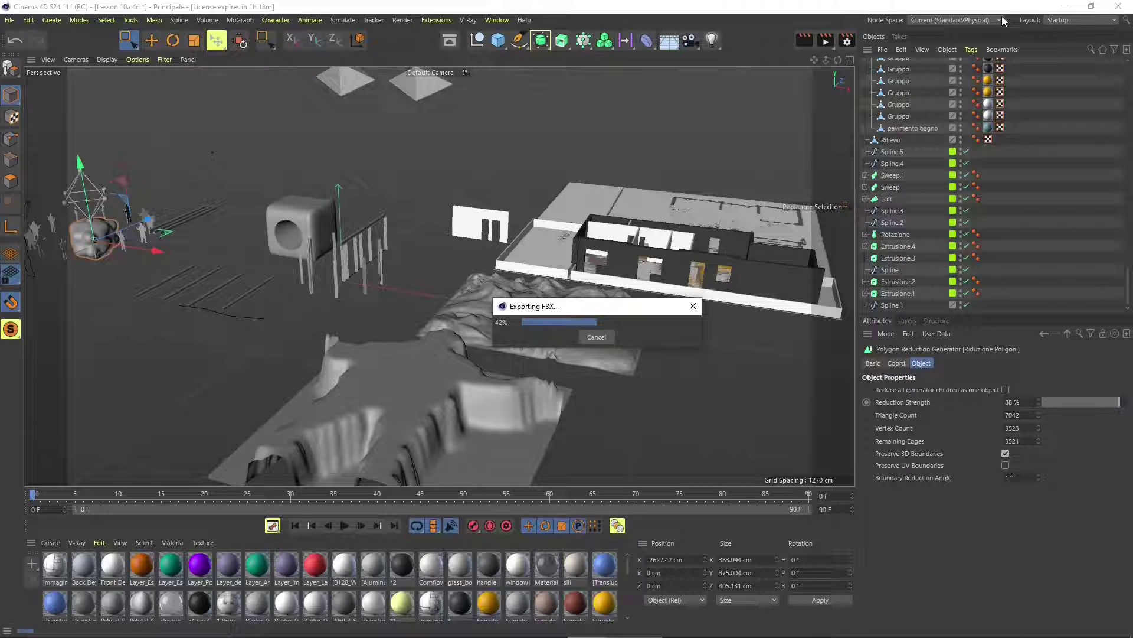
Step: Switch to Blender and delete the default cube, leaving the camera and light
click(1066, 7)
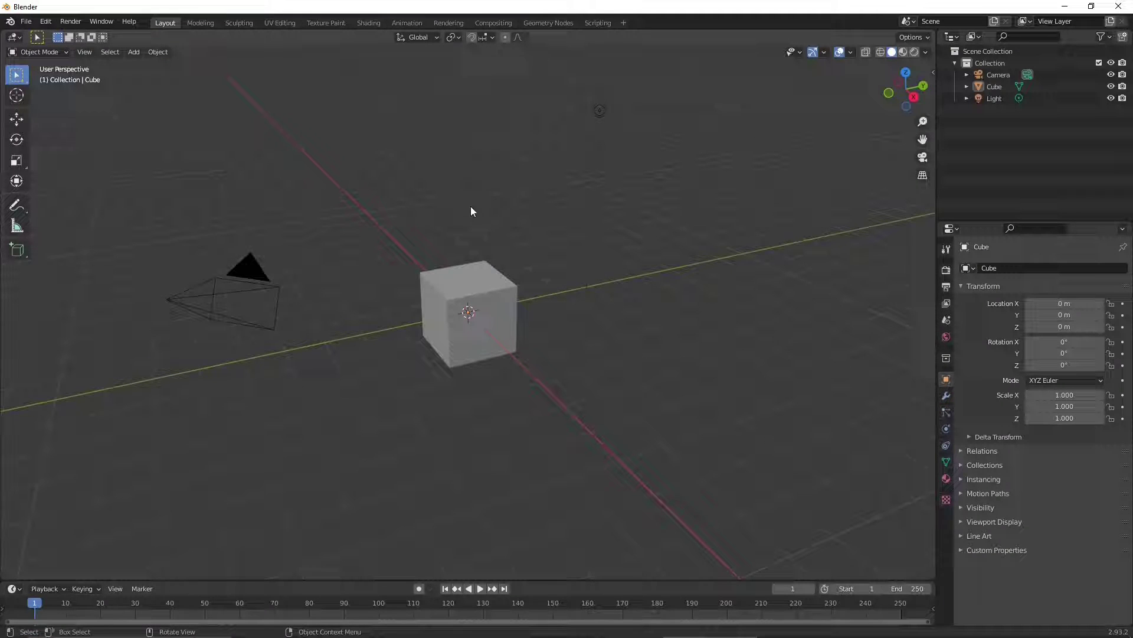
click(472, 272)
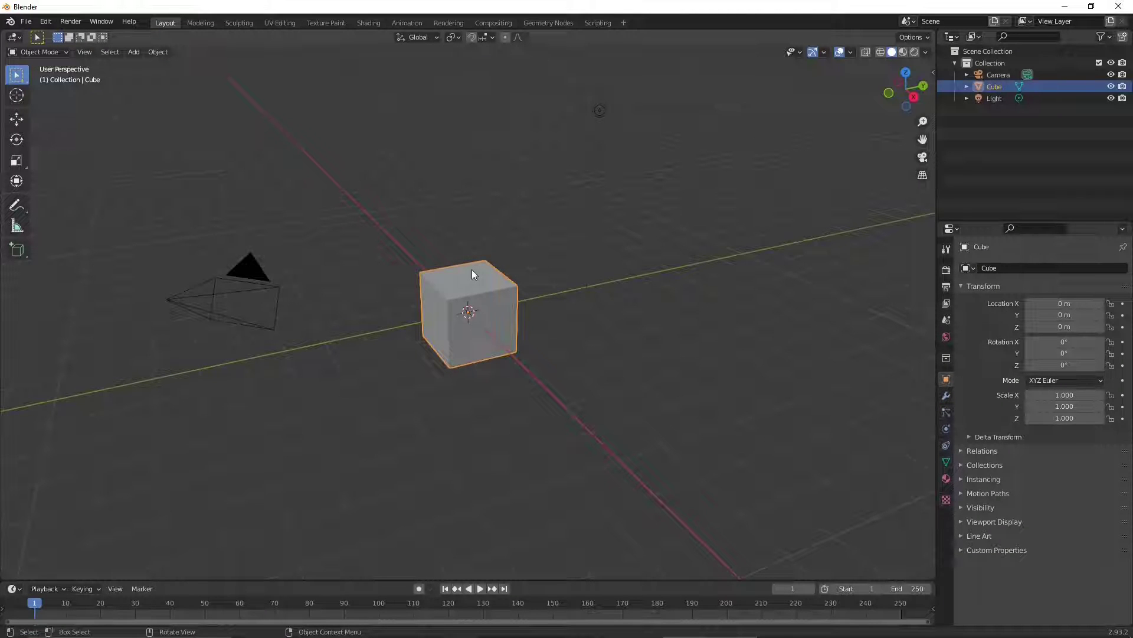
key(Delete)
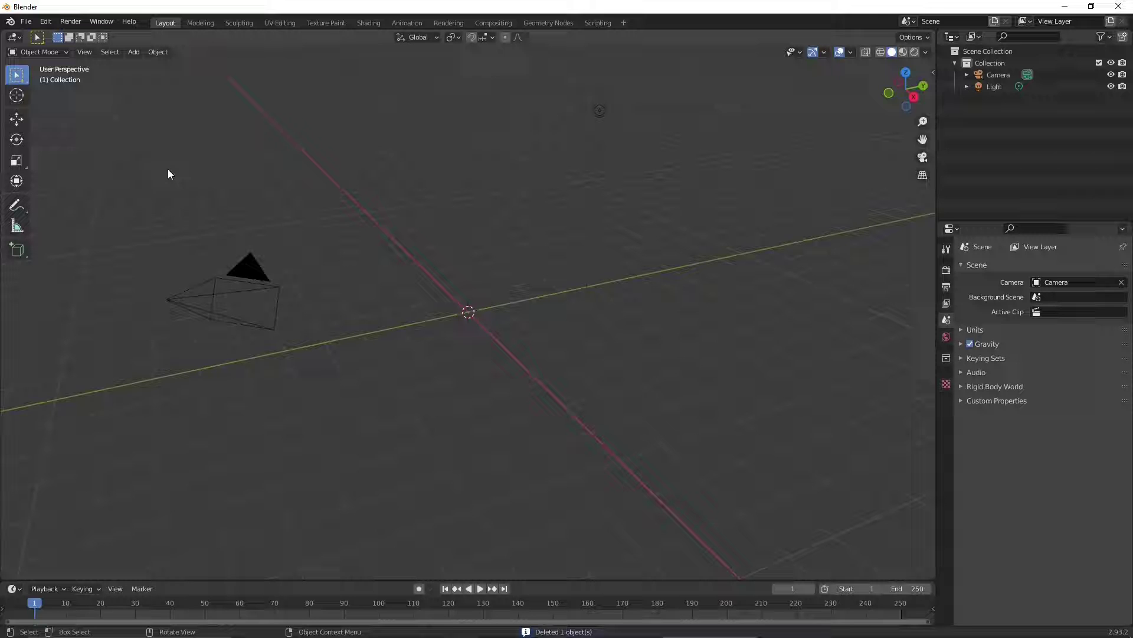
drag(908, 69, 212, 198)
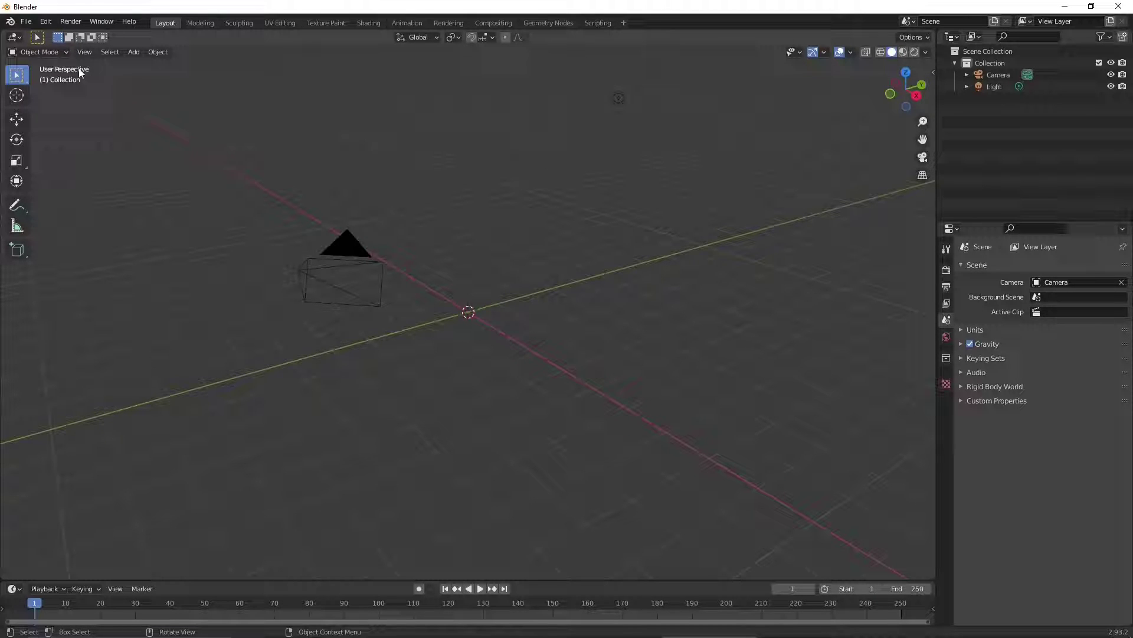
Step: Show the File > Import list of formats
click(36, 22)
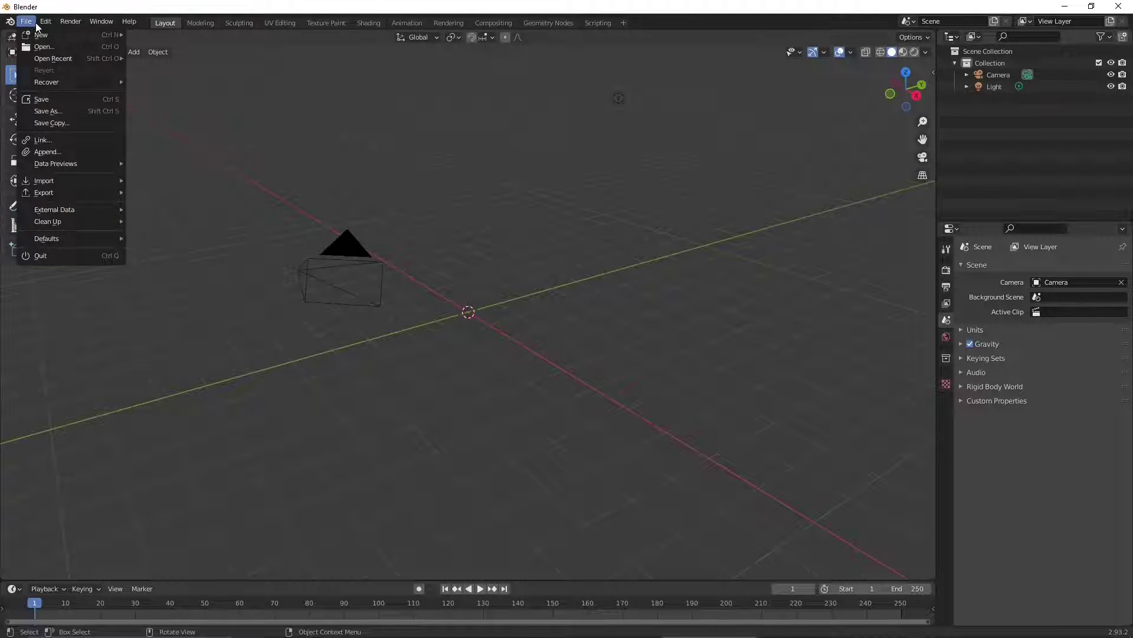
mouse_move(36, 34)
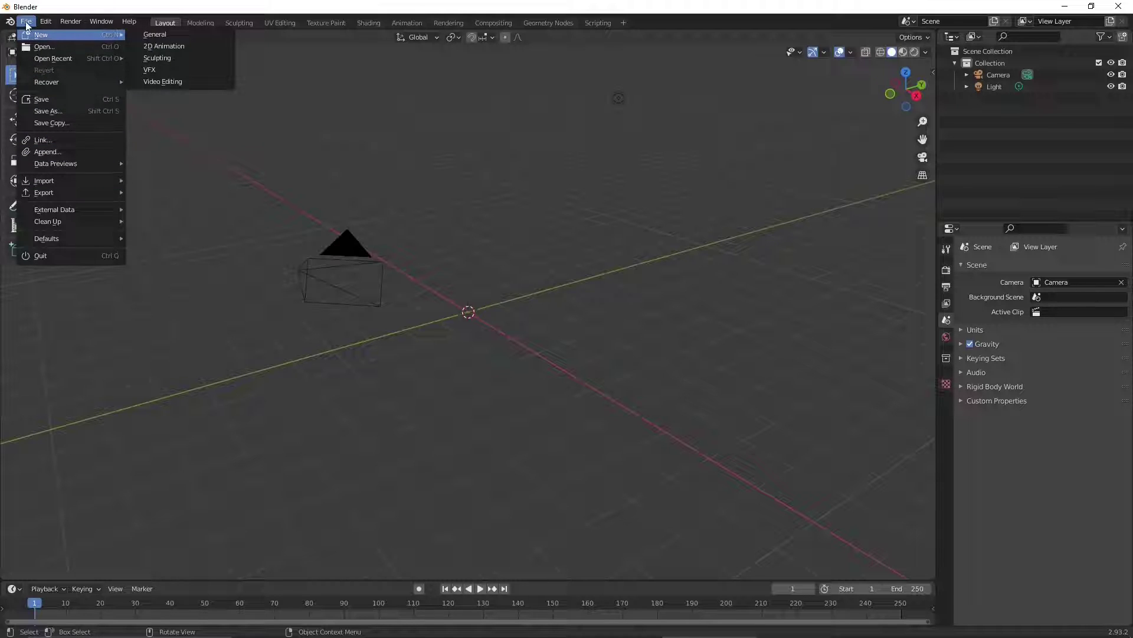
mouse_move(57, 188)
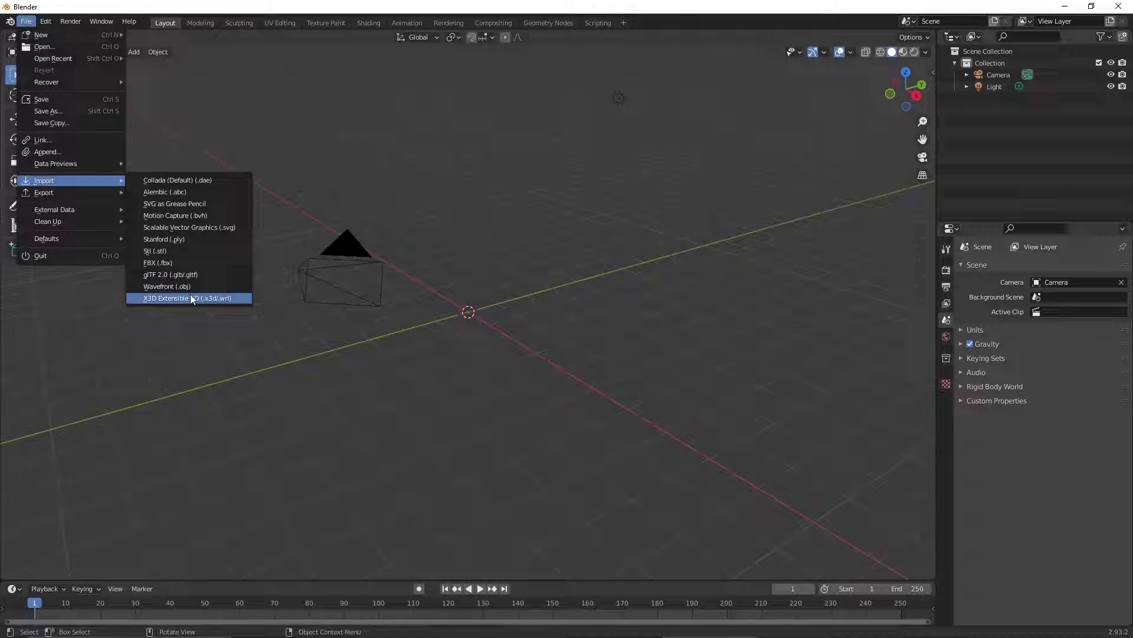
Step: Import Cinema4D generators.fbx from D:\WORKS\FBX into the Blender scene
click(169, 264)
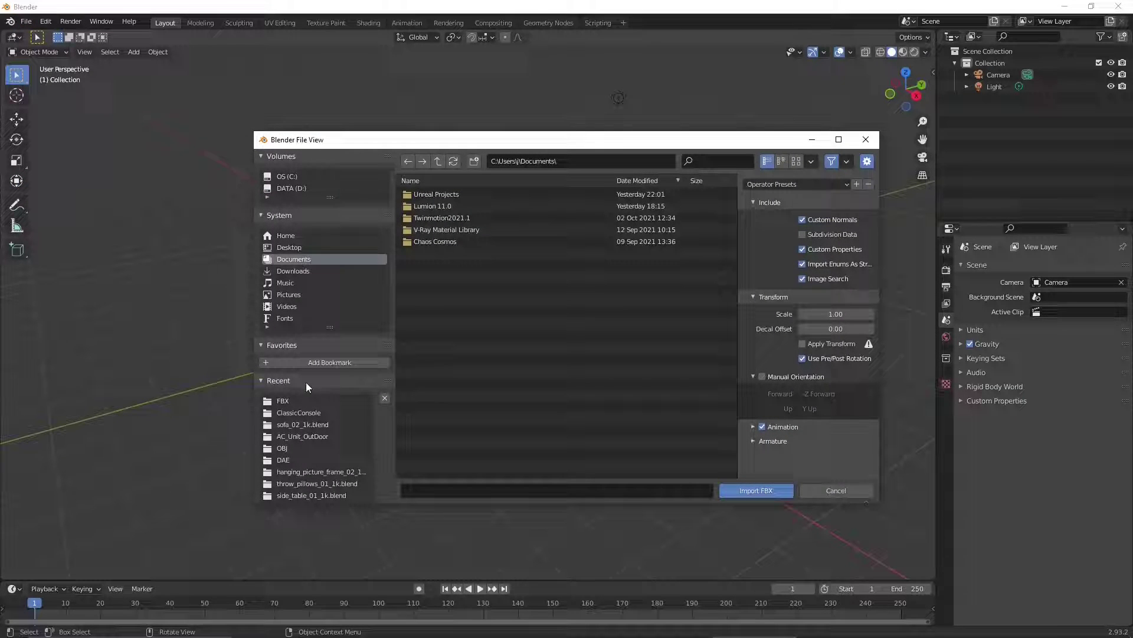
click(292, 401)
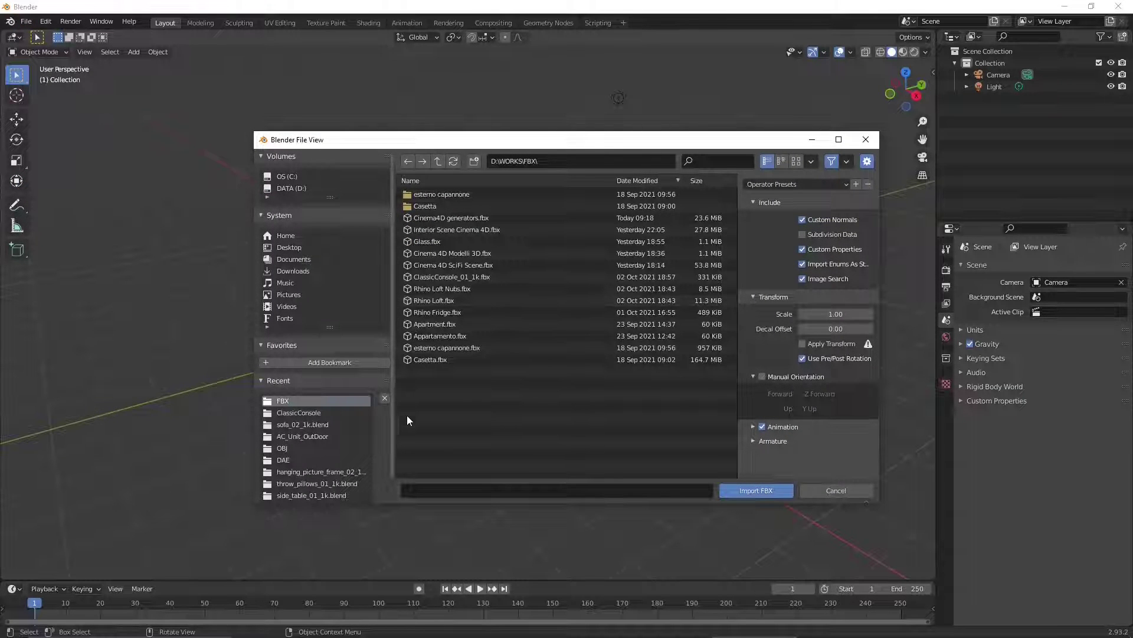
click(452, 218)
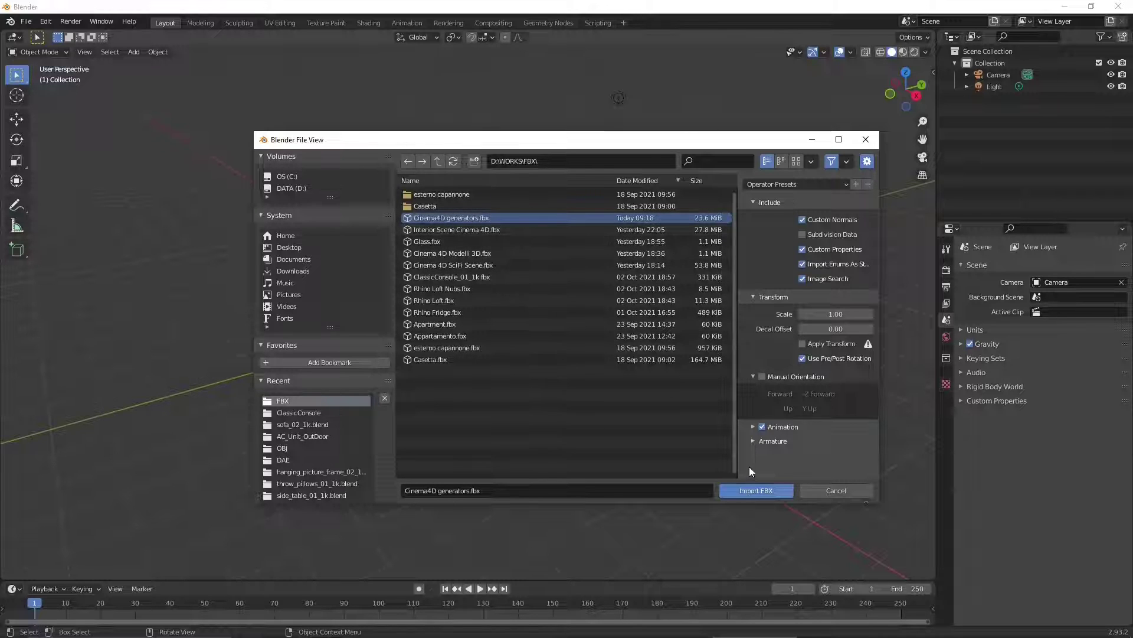
click(756, 490)
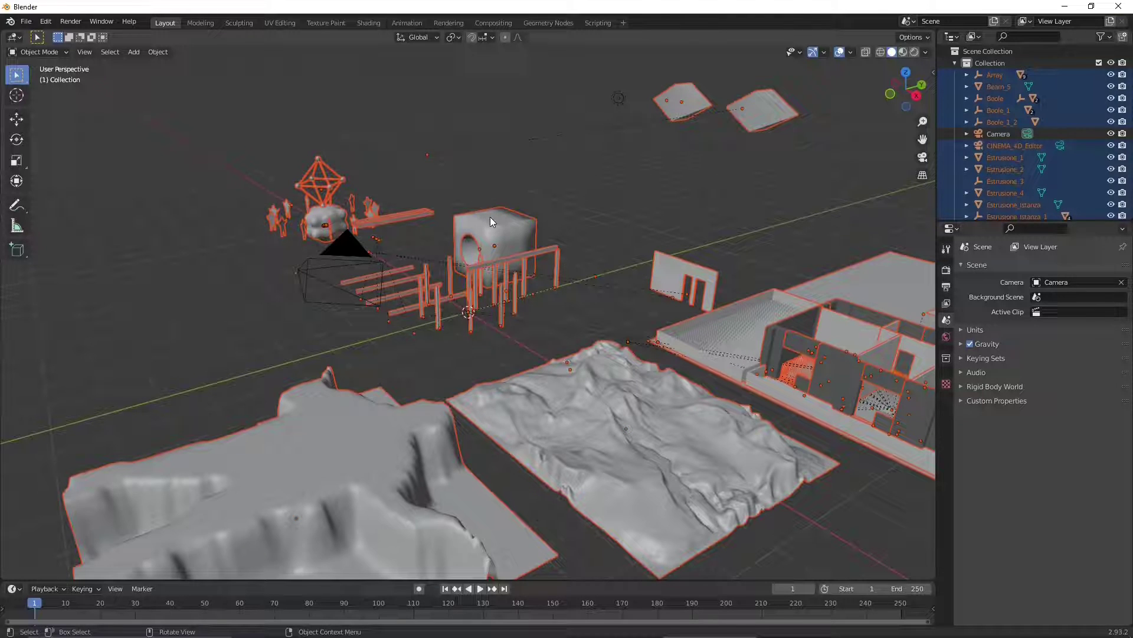
Step: Deselect all imported objects and orbit around the scene from several angles
click(543, 191)
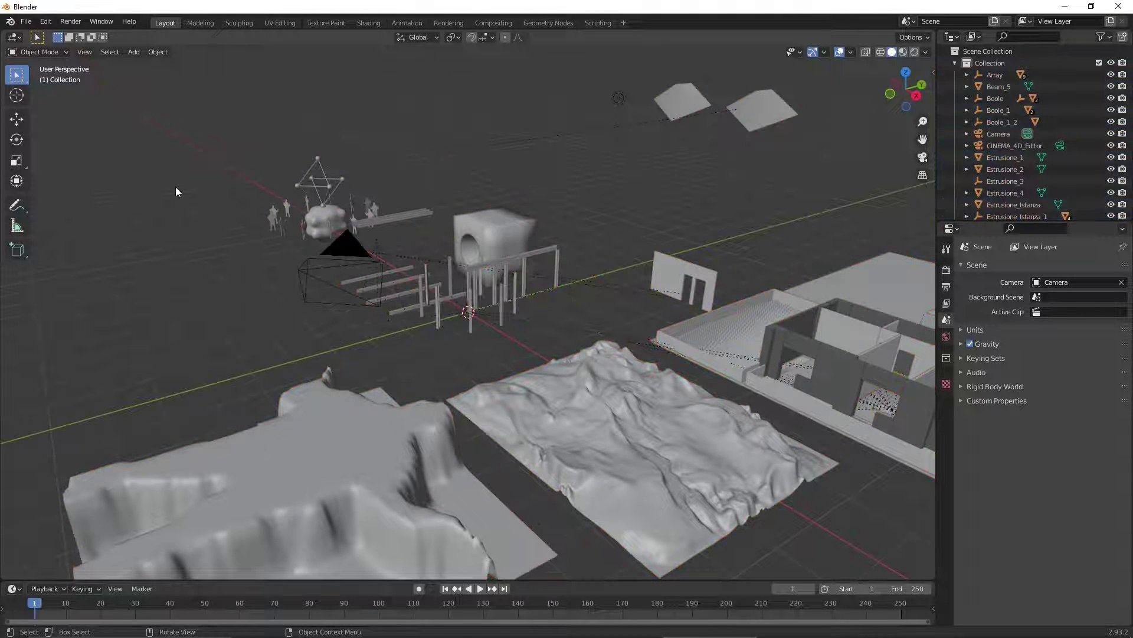
scroll(269, 175, down, 10)
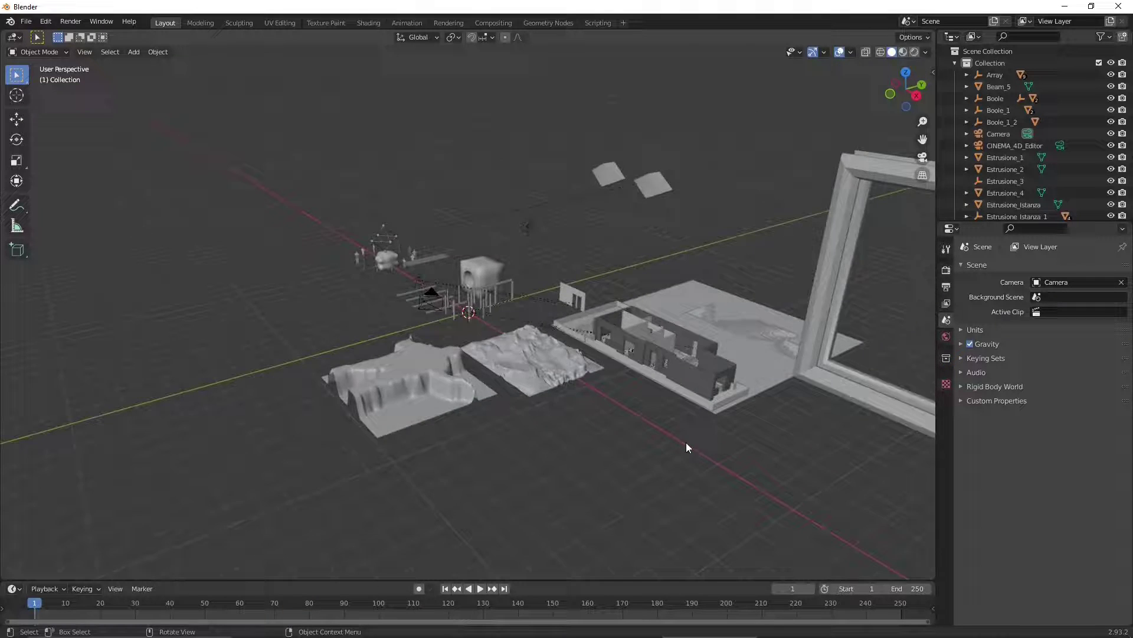
scroll(533, 377, down, 5)
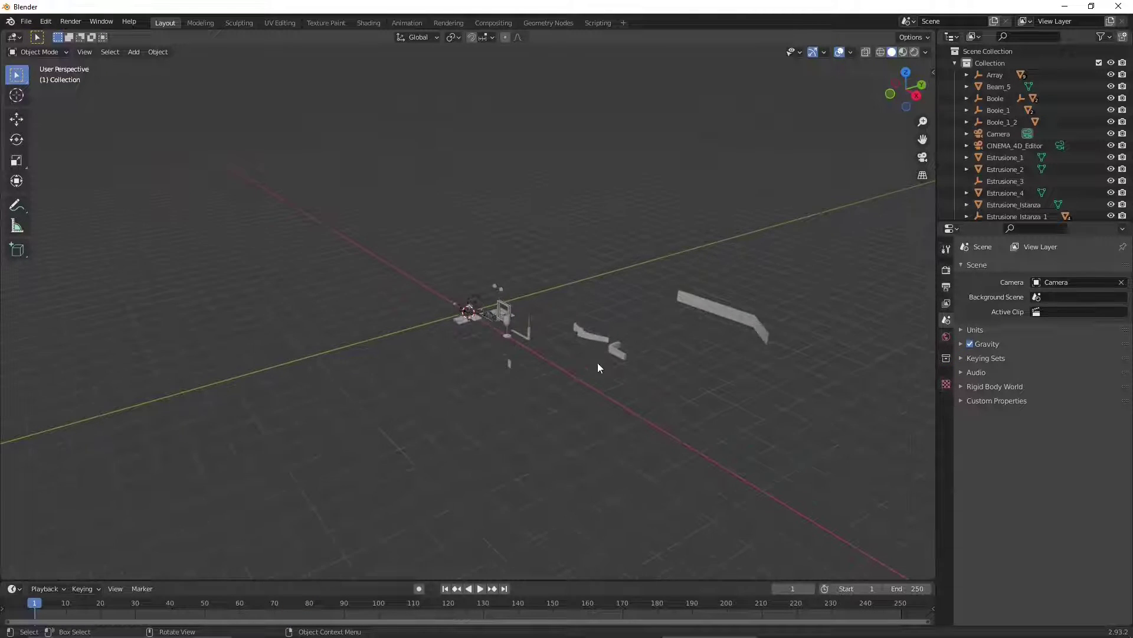
scroll(598, 362, up, 2)
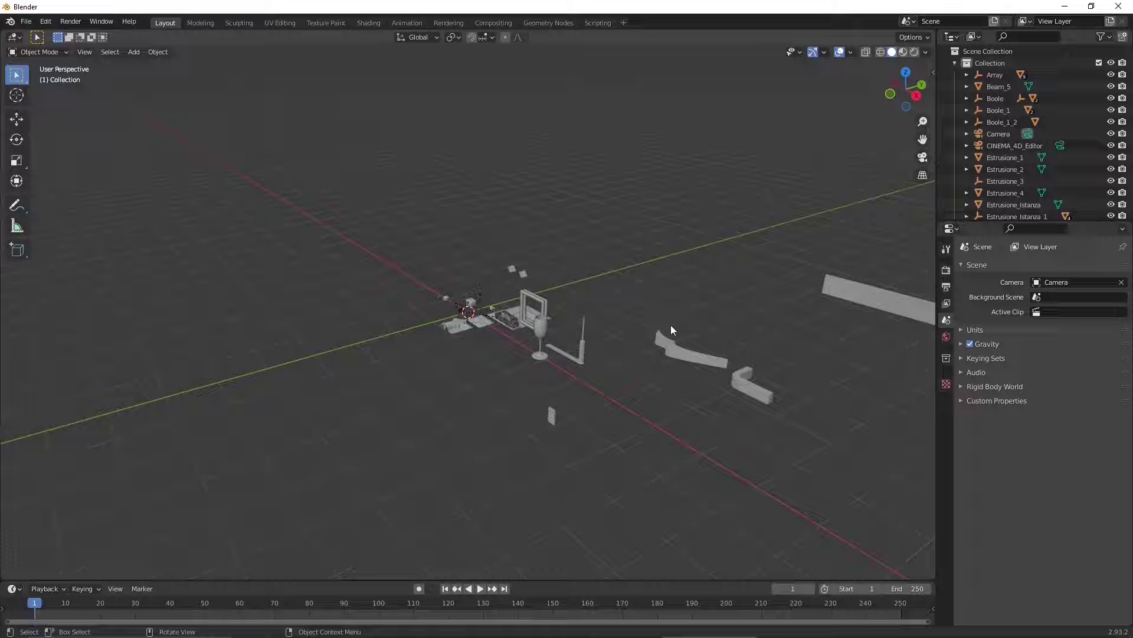
scroll(685, 378, up, 6)
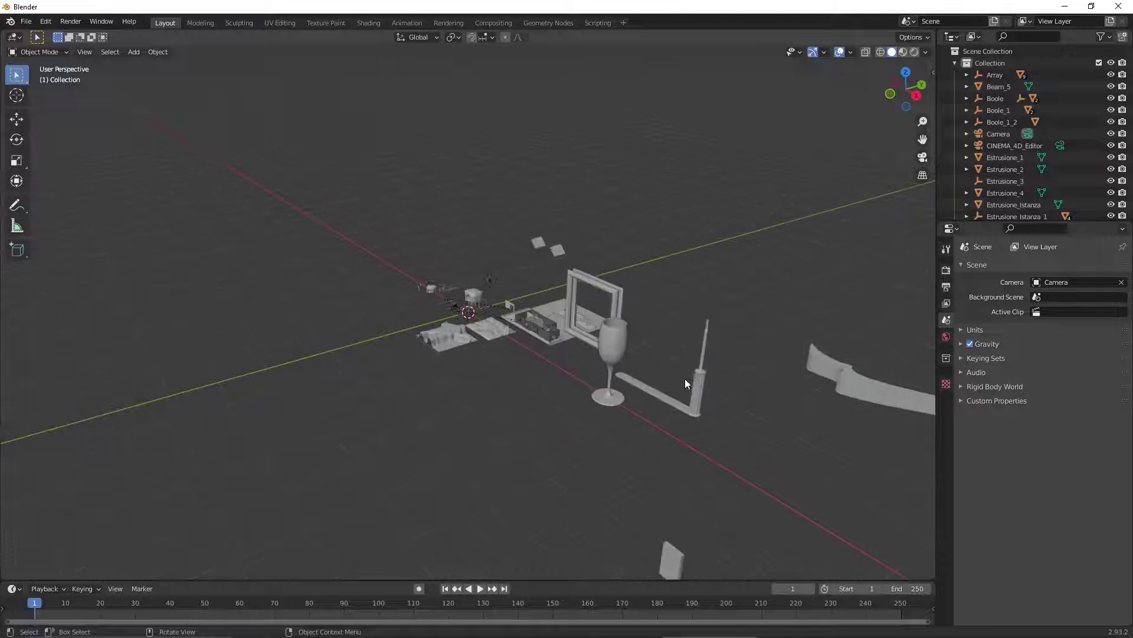
alt+middle_drag(657, 423, 464, 359)
middle_drag(434, 324, 537, 335)
scroll(507, 352, up, 4)
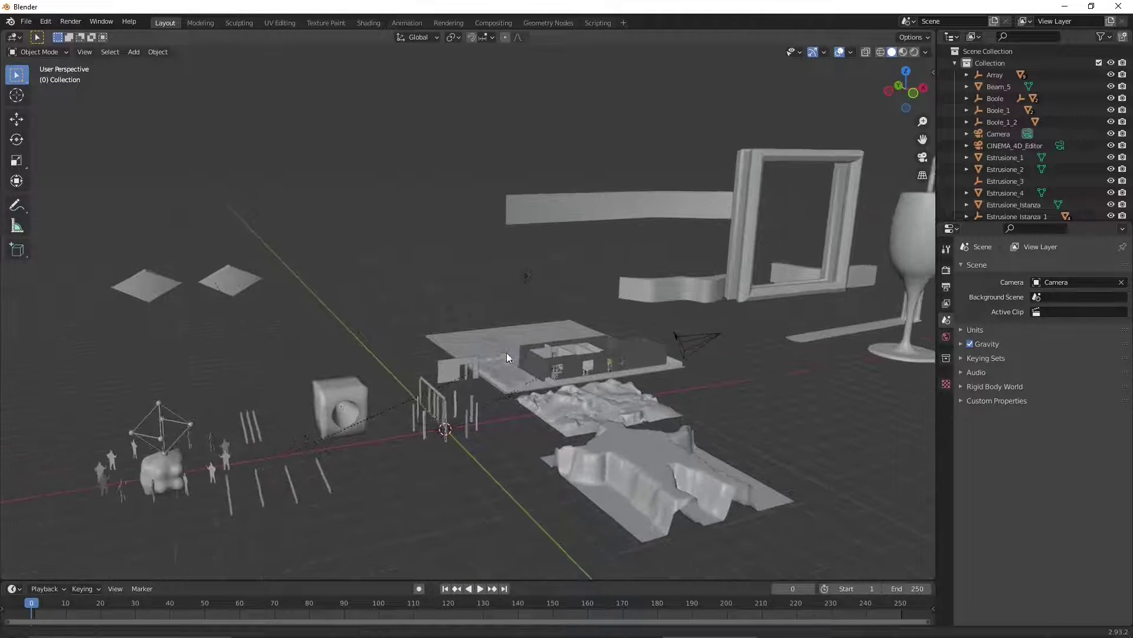
middle_drag(388, 396, 399, 420)
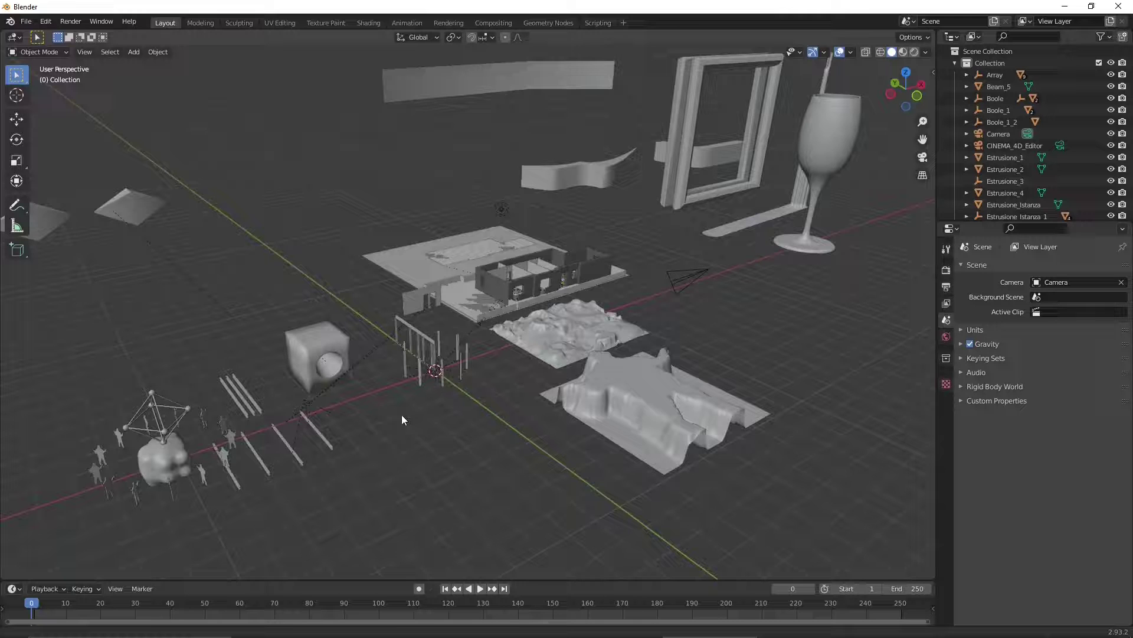
Step: Inspect the skull, Estrusione figures and Mesh.043, then deselect and switch to wireframe shading
click(148, 452)
click(232, 436)
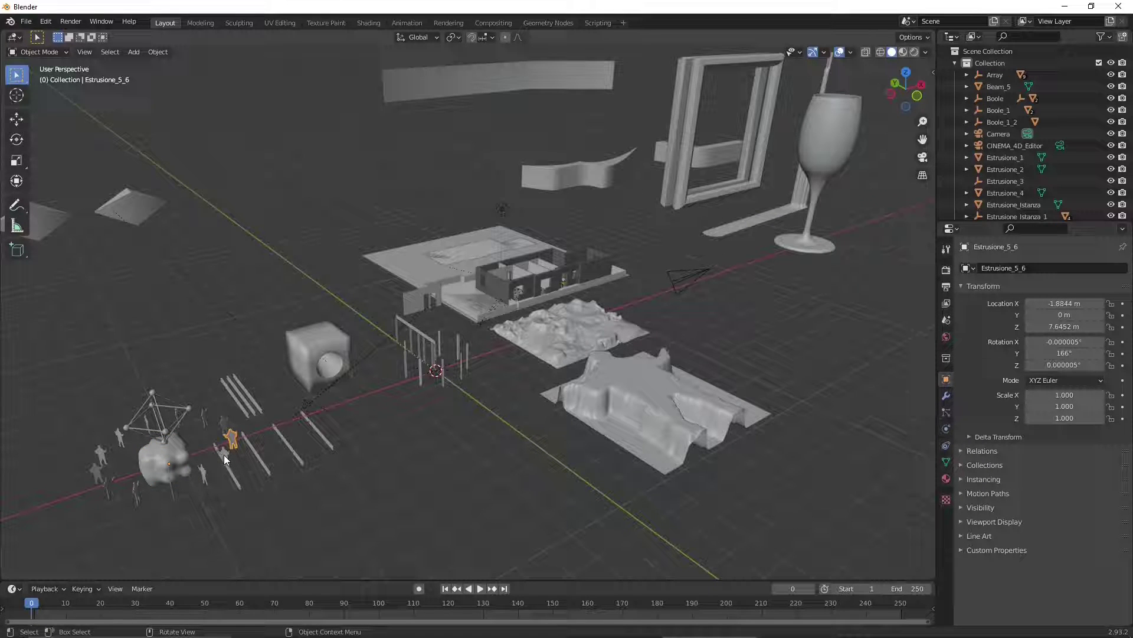
click(224, 454)
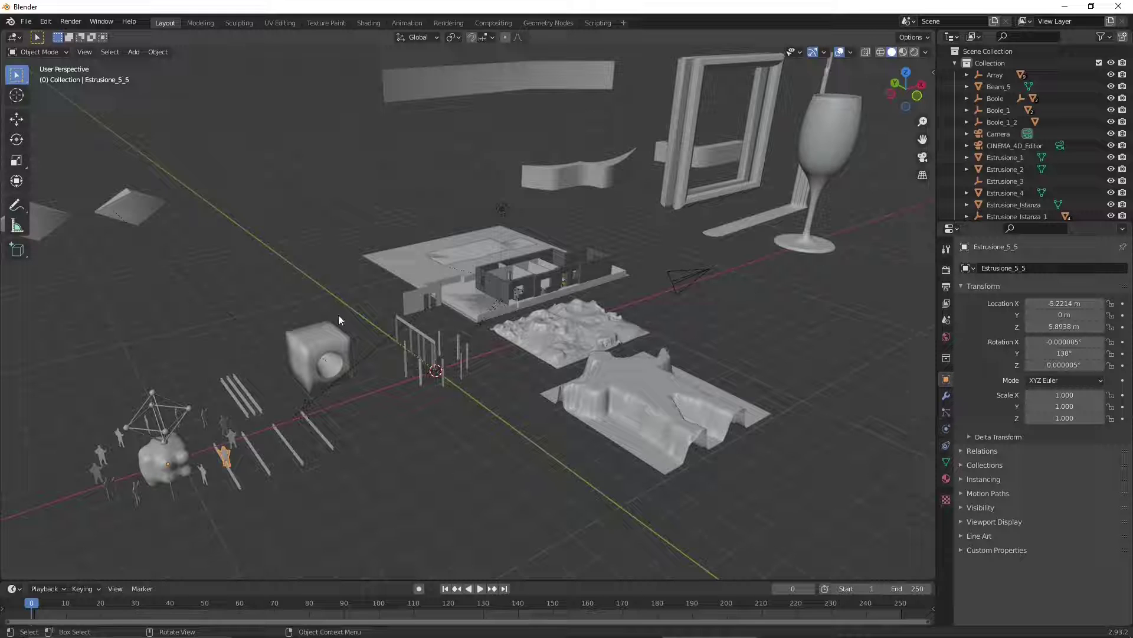
click(236, 403)
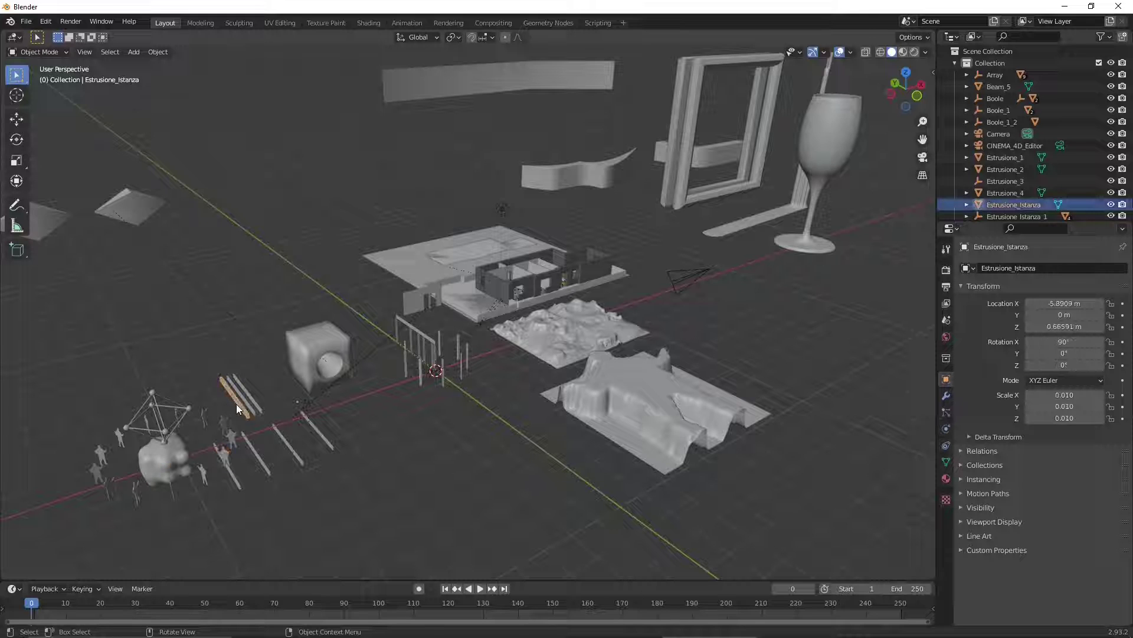
click(968, 204)
scroll(1003, 177, down, 2)
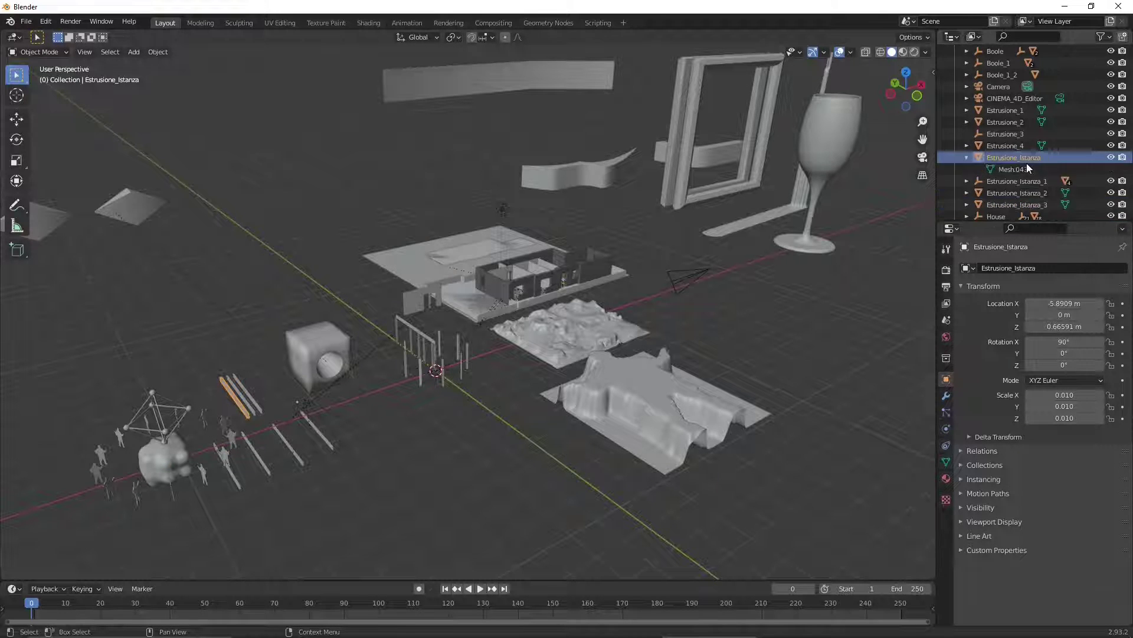
click(991, 172)
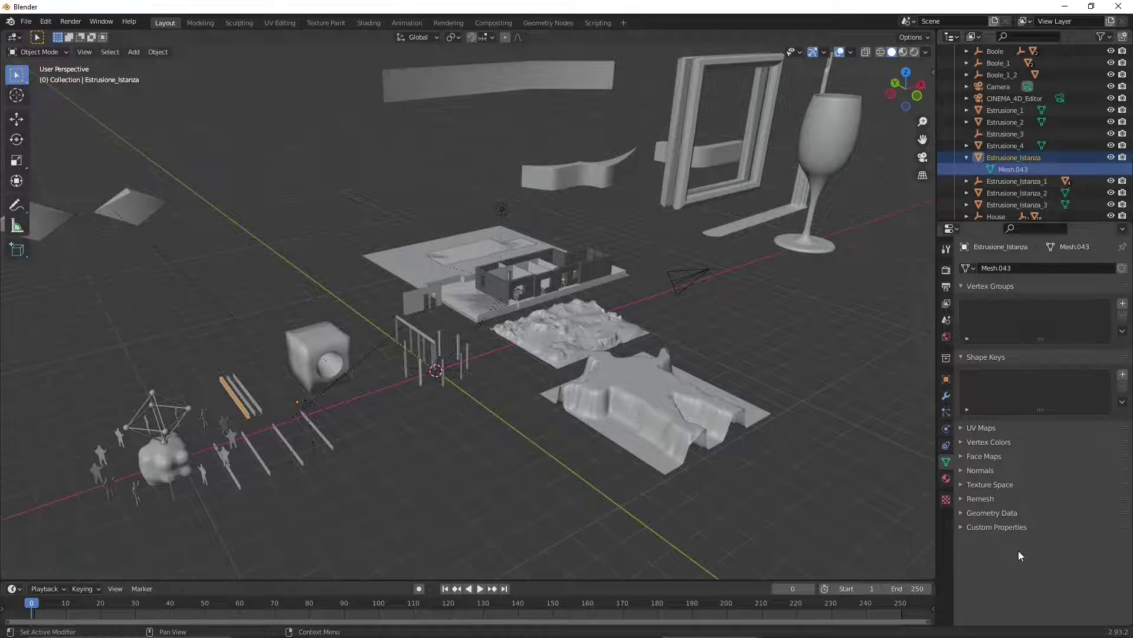
click(272, 474)
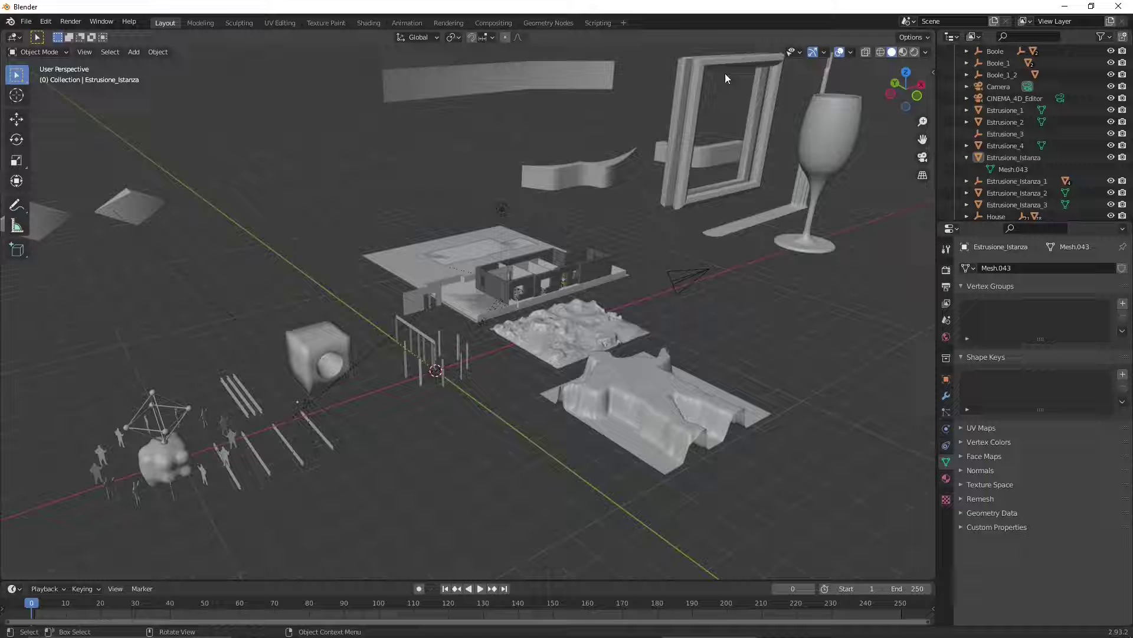
click(881, 51)
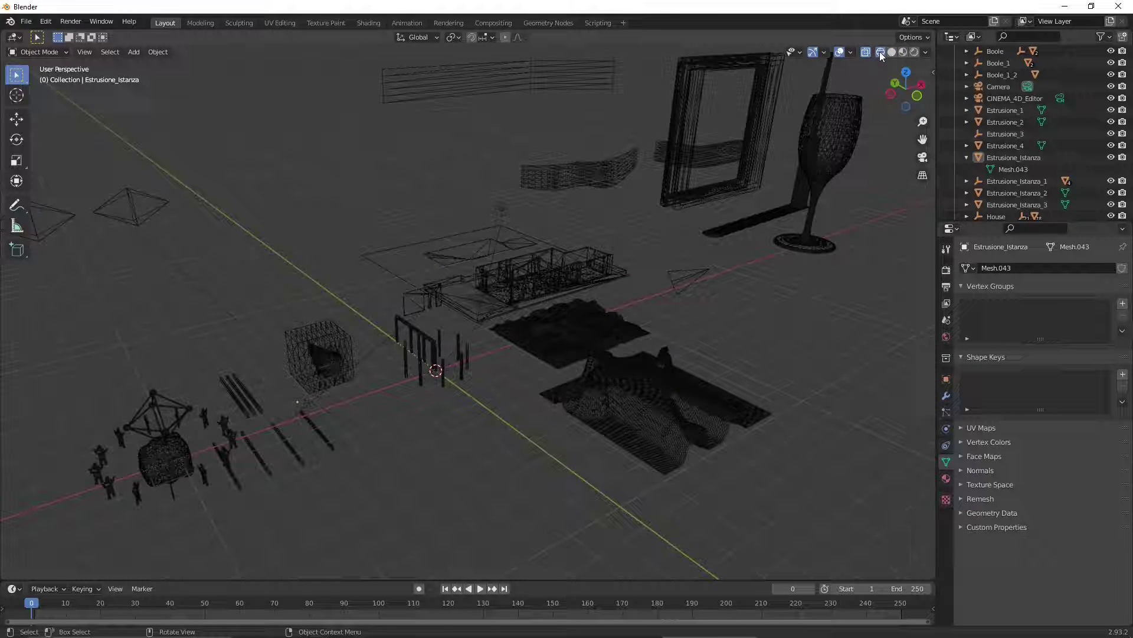
Step: Inspect the triangulated wireframe in Right Orthographic view, framing the whole wine glass
scroll(664, 396, up, 6)
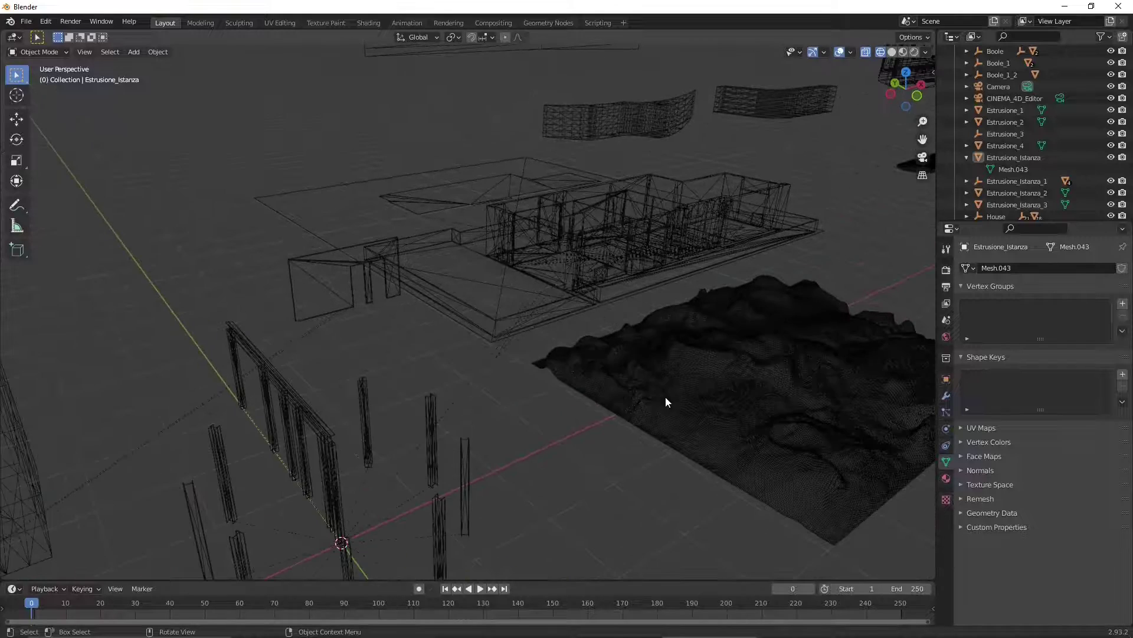
key(KP_3)
scroll(487, 215, down, 2)
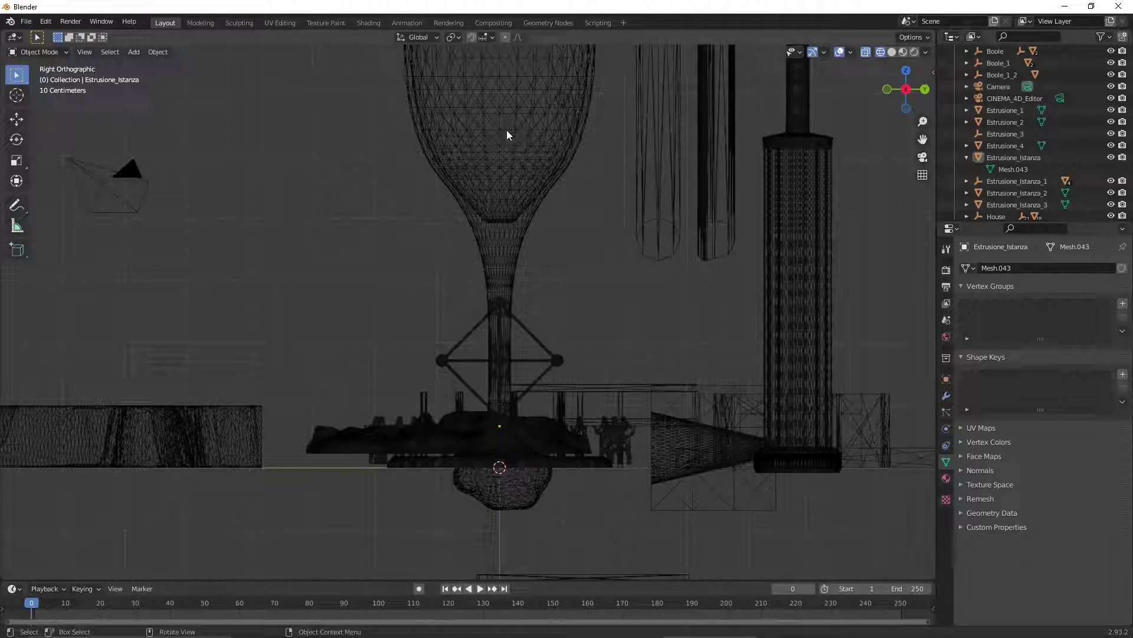
scroll(505, 154, down, 2)
scroll(522, 90, up, 2)
scroll(518, 157, down, 1)
shift+middle_drag(518, 157, 507, 258)
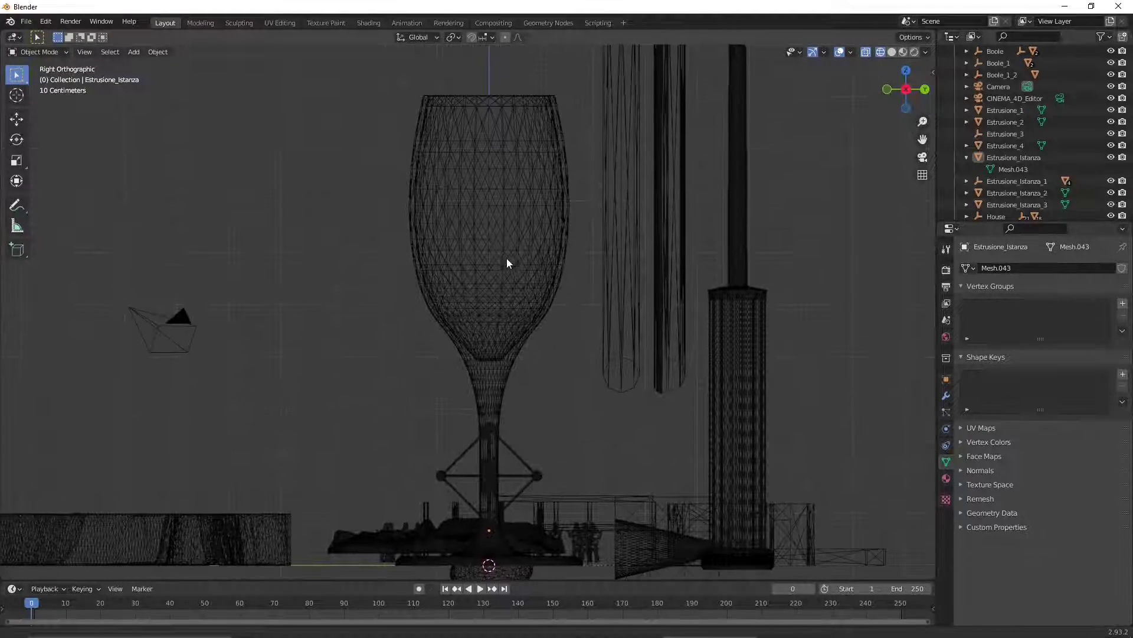
scroll(487, 133, up, 2)
scroll(460, 357, up, 2)
scroll(513, 341, up, 3)
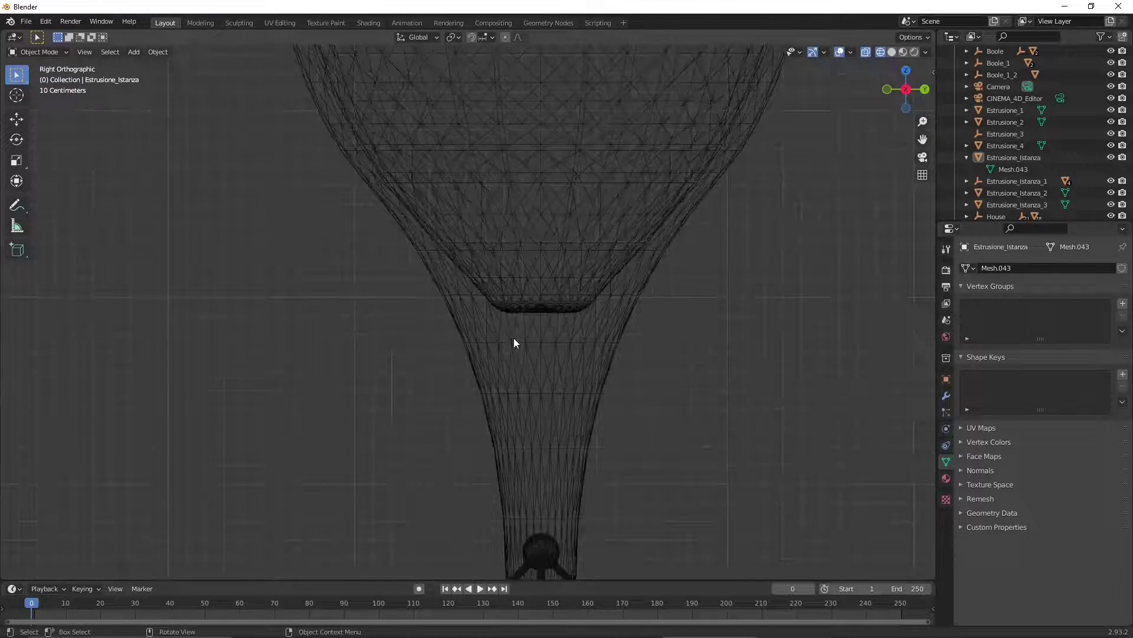
scroll(567, 396, up, 2)
scroll(508, 356, down, 5)
Step: Orbit into a perspective view of the wireframe scene
middle_drag(494, 303, 449, 395)
scroll(562, 427, down, 4)
scroll(549, 433, up, 2)
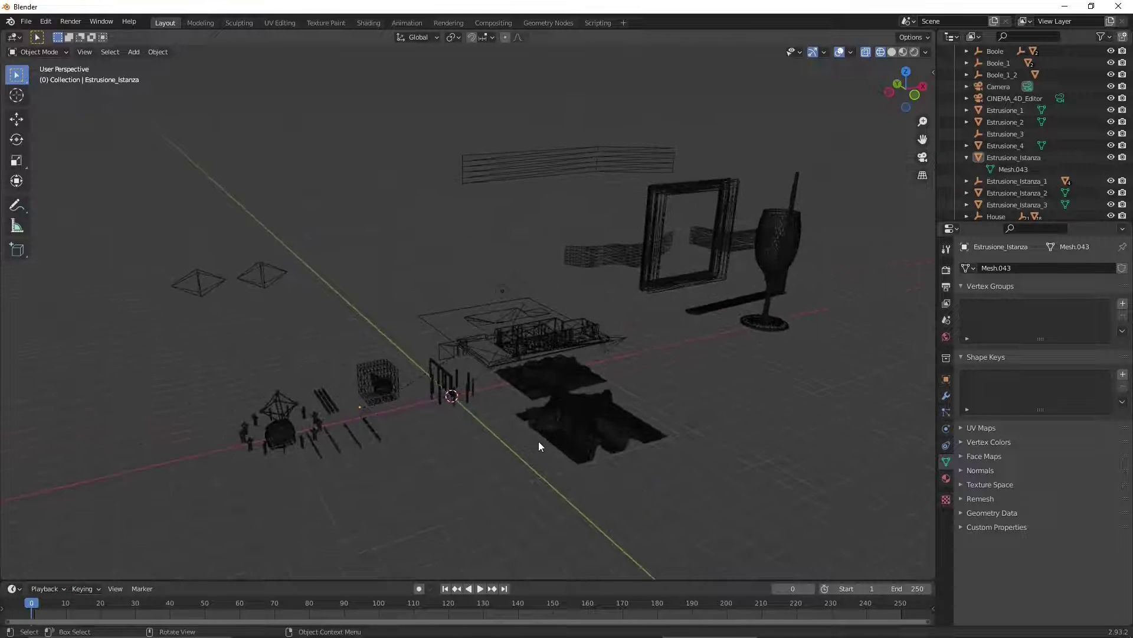
scroll(539, 441, up, 2)
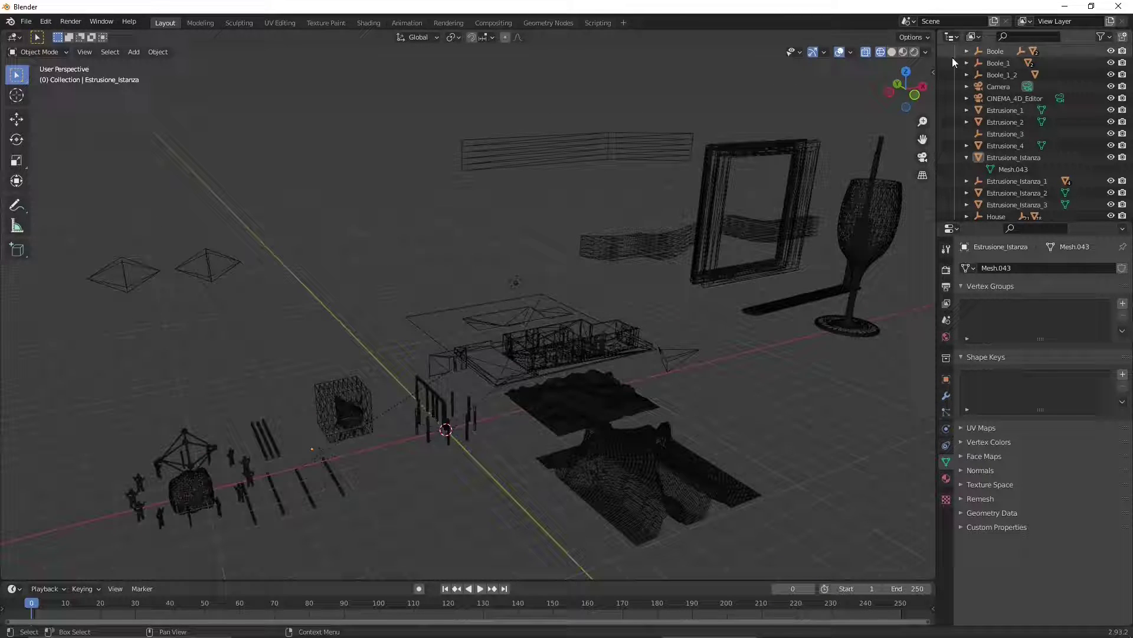
Step: Switch the viewport to Solid shading and orbit around the house
click(892, 52)
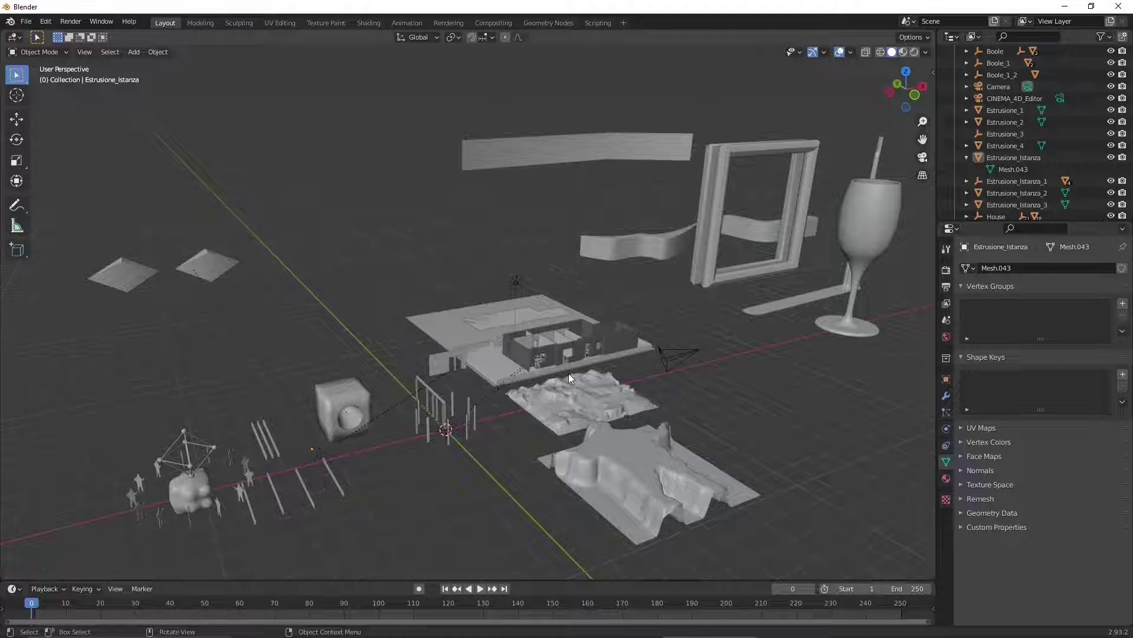
scroll(613, 483, up, 4)
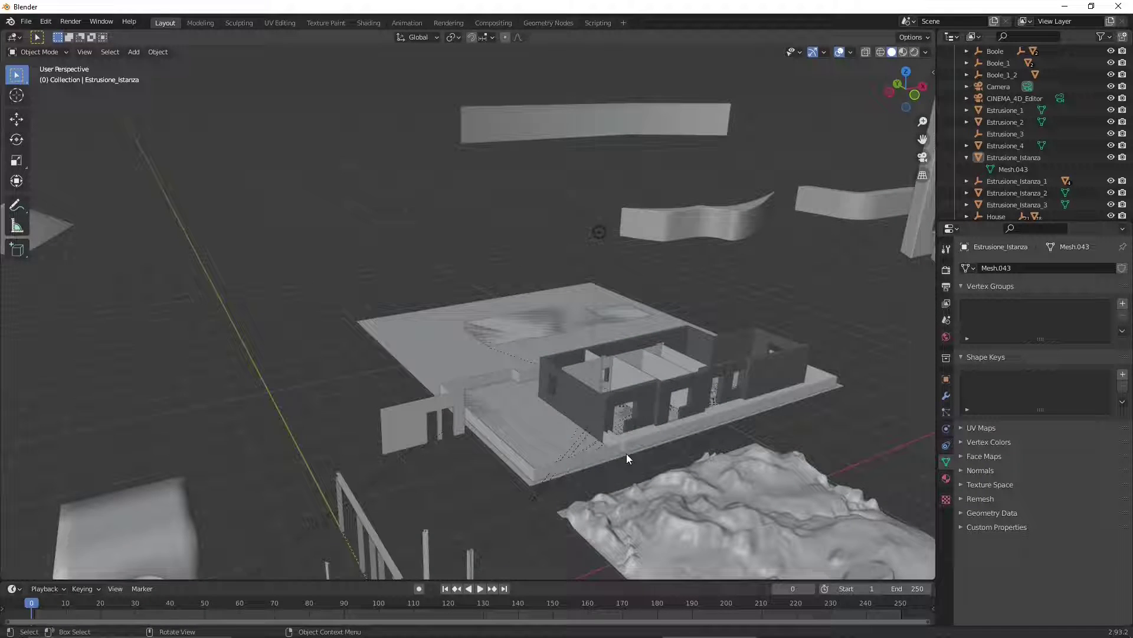
middle_drag(664, 441, 533, 313)
scroll(349, 363, down, 5)
Step: Restore Blender from maximized and dock it to the right half, leaving Cinema 4D on the left
key(super+Down)
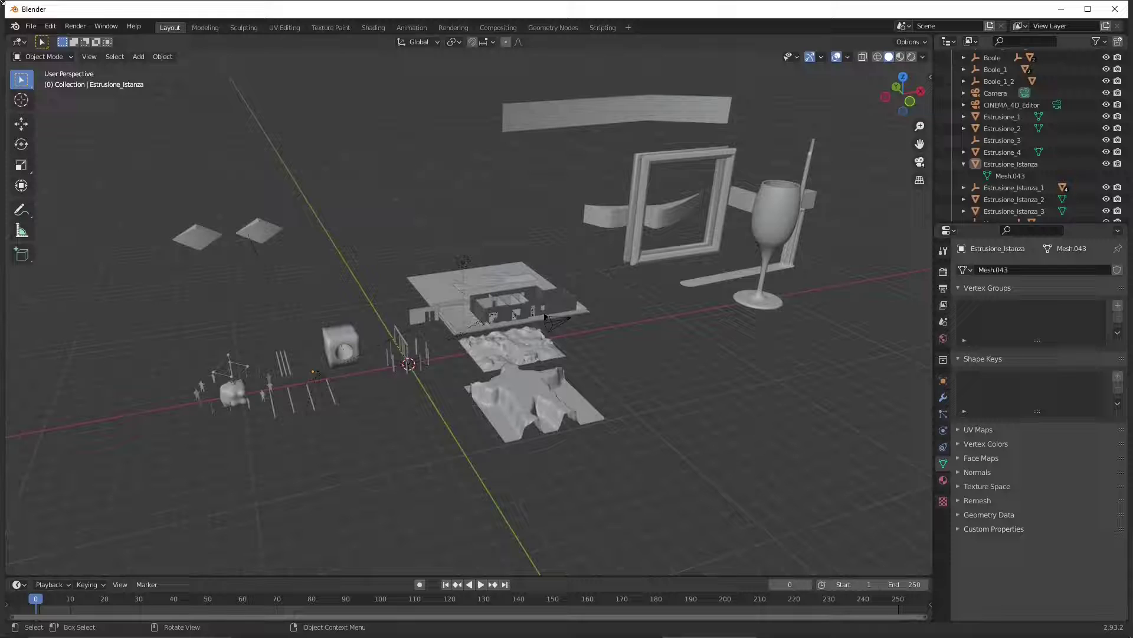
key(super+Right)
click(391, 217)
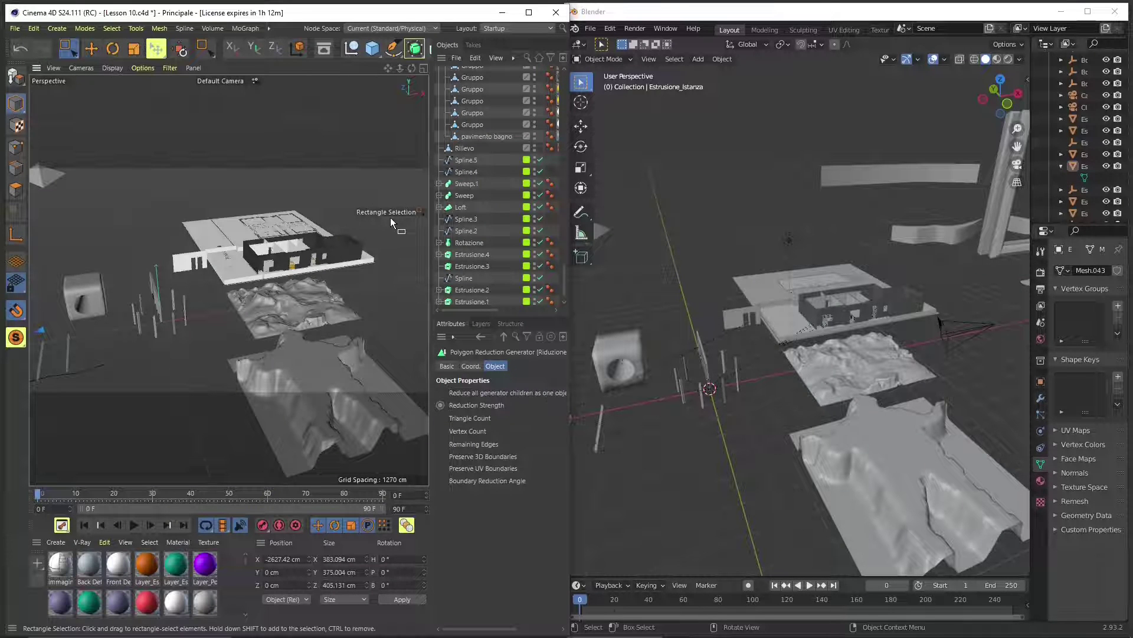